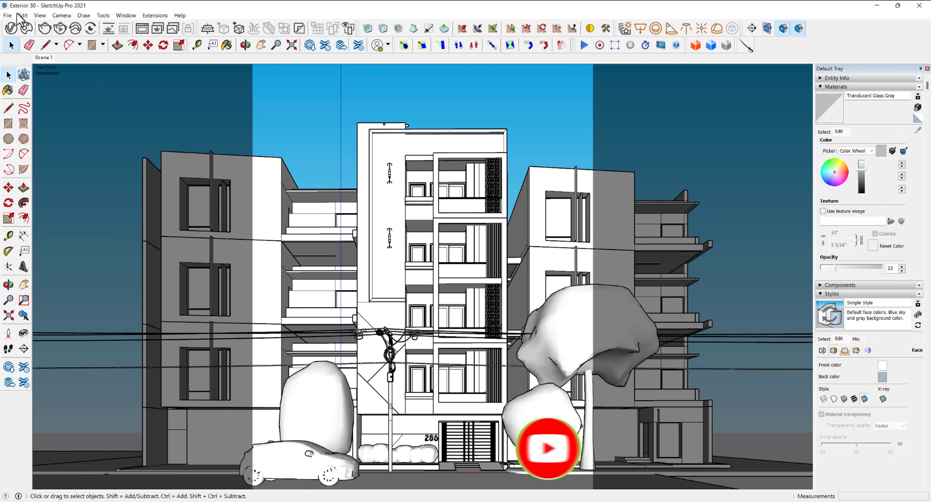
# Open the V-Ray Asset Editor, move its window aside, and close it again.
pyautogui.click(14, 27)
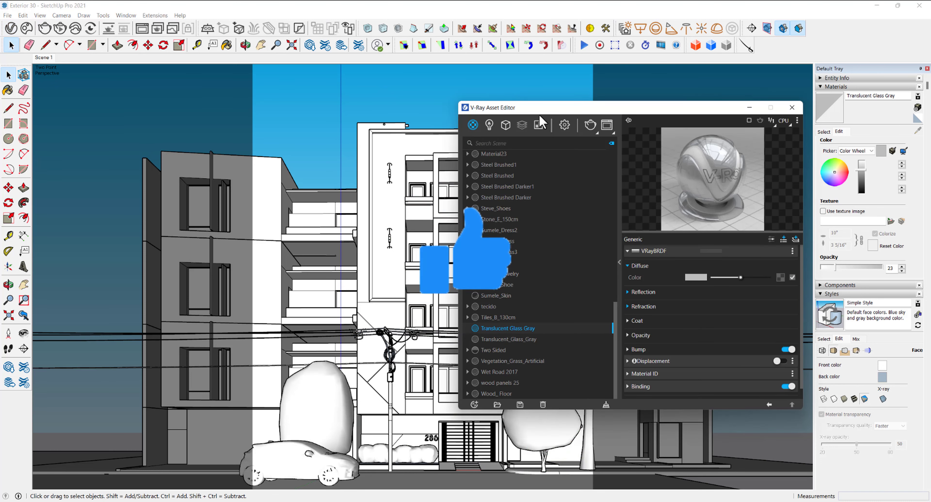
pyautogui.moveTo(541, 112); pyautogui.dragTo(435, 103)
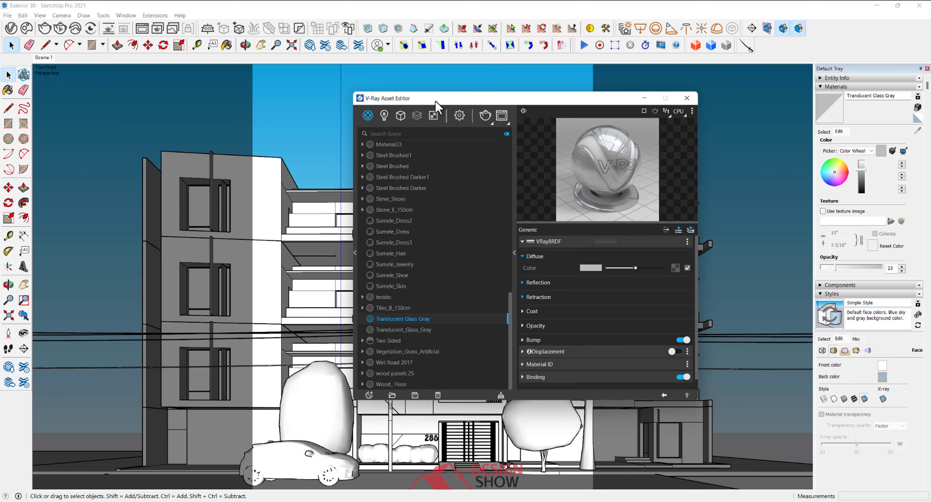
pyautogui.moveTo(436, 103)
pyautogui.mouseDown()
pyautogui.moveTo(651, 103)
pyautogui.moveTo(500, 92)
pyautogui.moveTo(603, 112)
pyautogui.mouseUp()
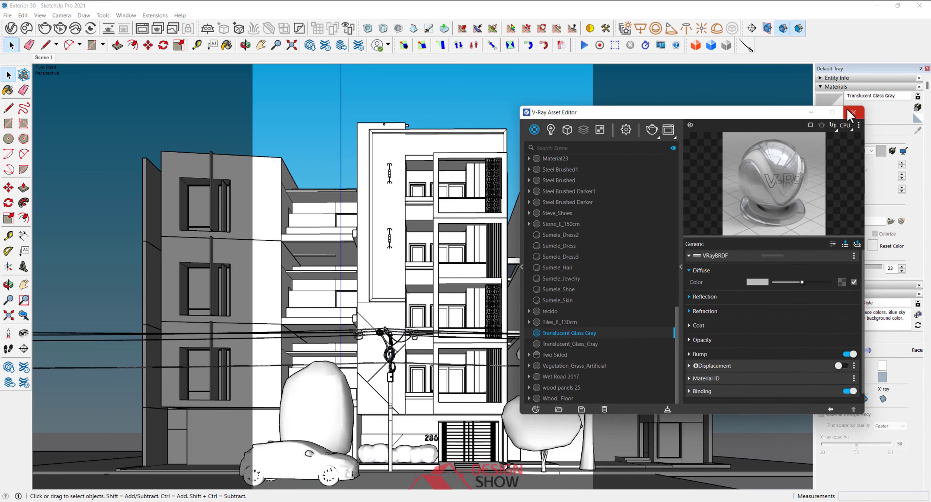
pyautogui.click(856, 109)
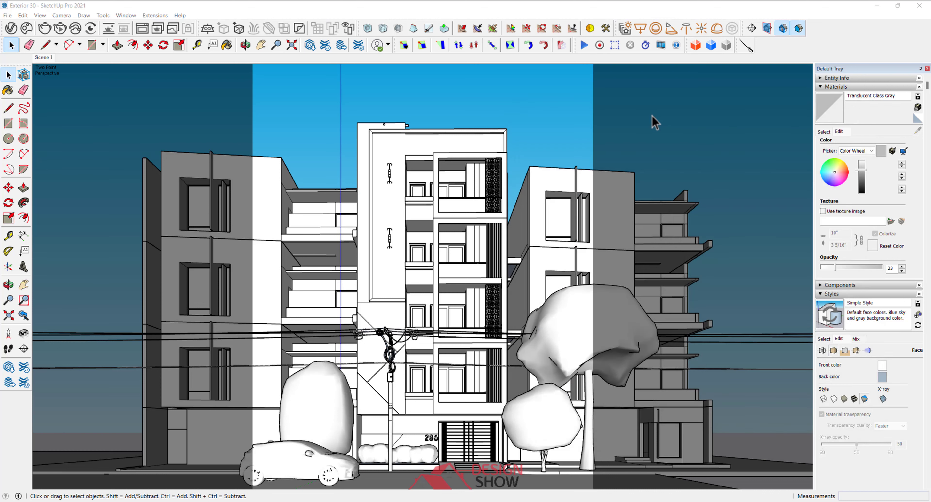
# Set the face style to Shaded with Textures and enable material transparency.
pyautogui.click(855, 397)
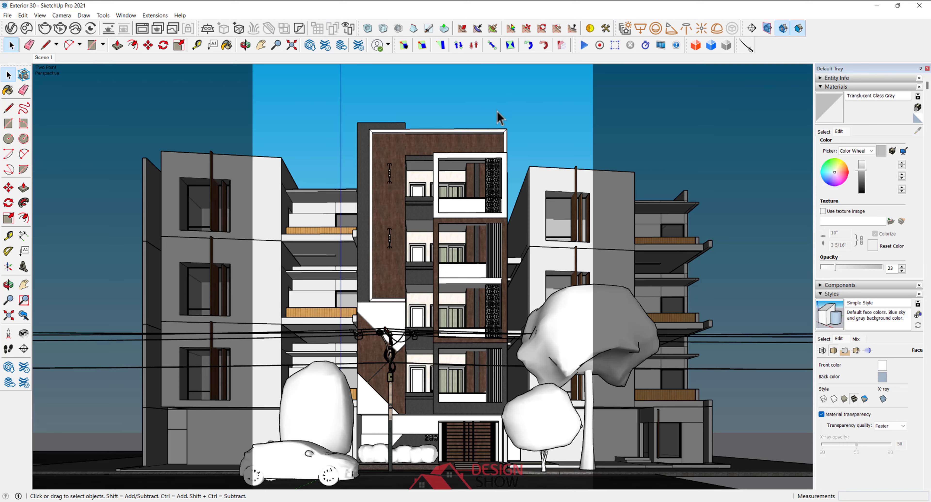
pyautogui.scroll(2, 432, 144)
pyautogui.scroll(2, 433, 144)
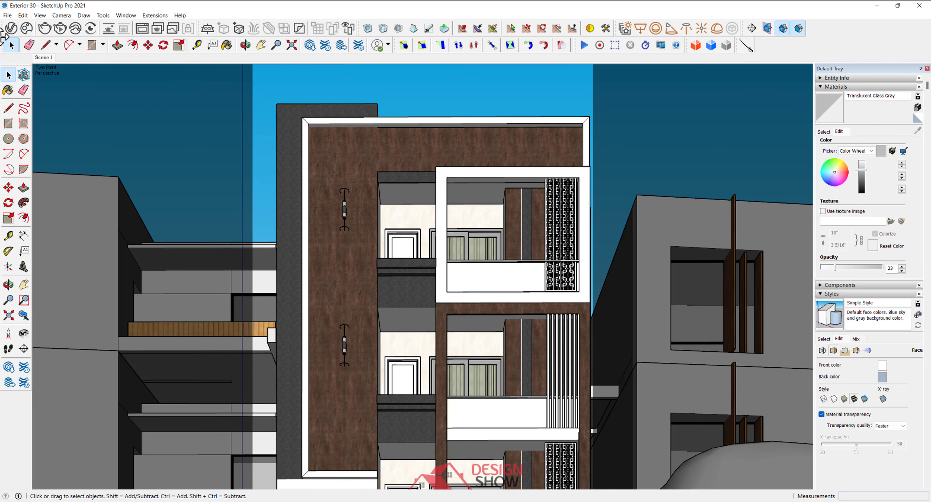
# Reopen the V-Ray Asset Editor and reposition its window.
pyautogui.click(16, 34)
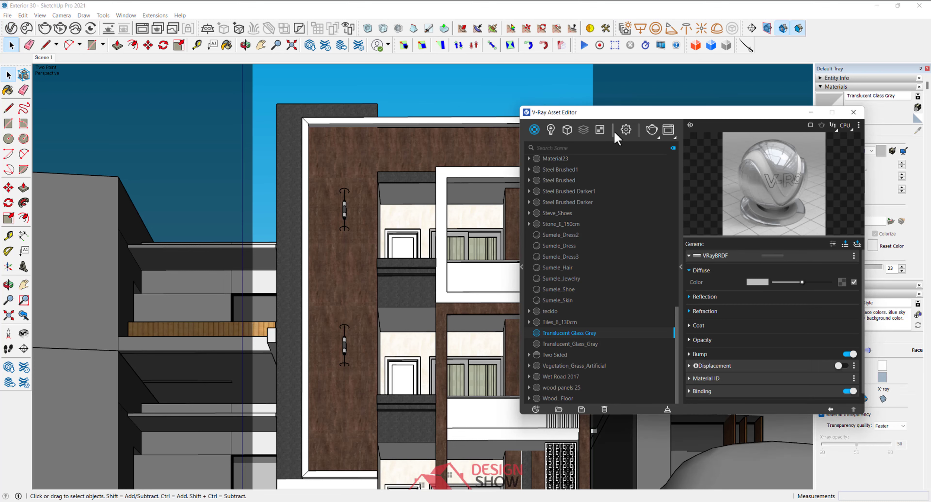
pyautogui.moveTo(577, 116); pyautogui.dragTo(498, 101)
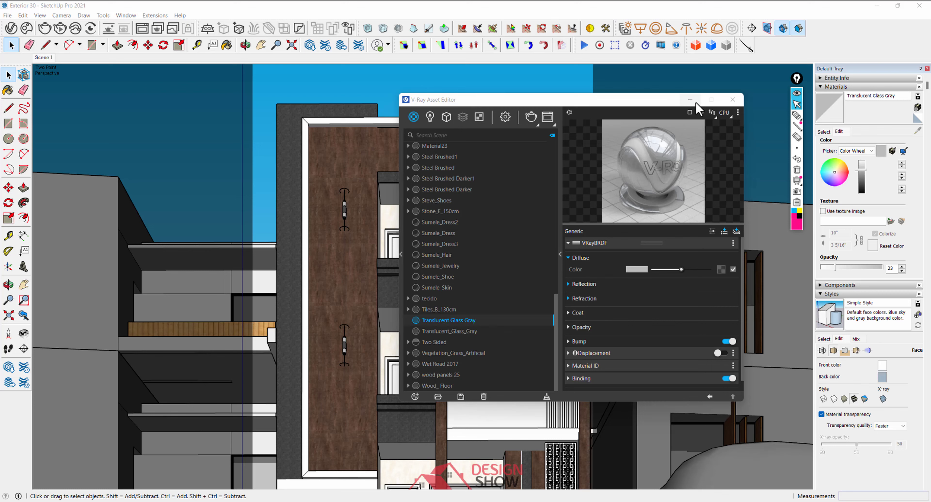
pyautogui.click(733, 100)
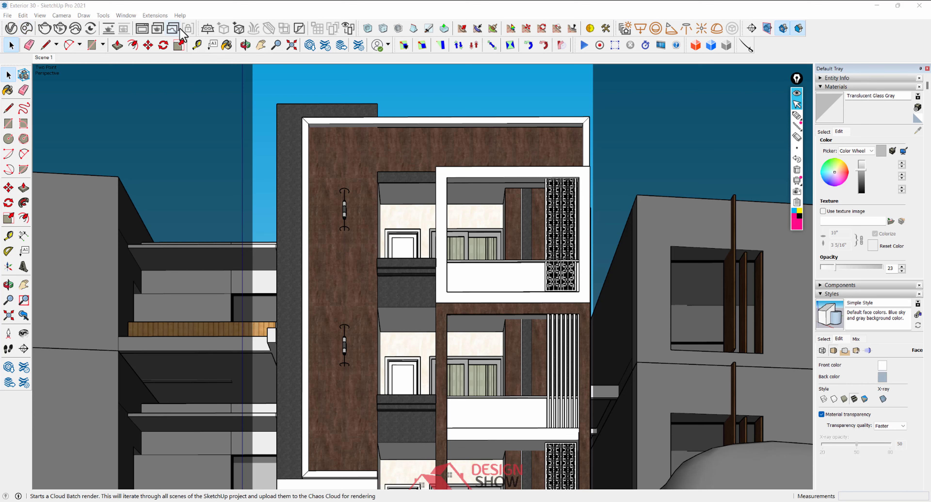
pyautogui.click(11, 28)
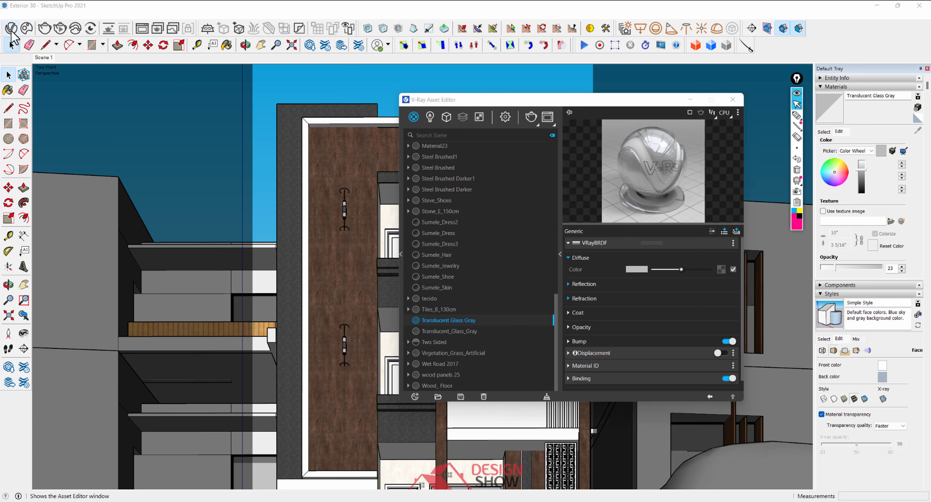
# Annotate the Materials category on screen, clear the marks, and show the material-type list.
pyautogui.click(796, 116)
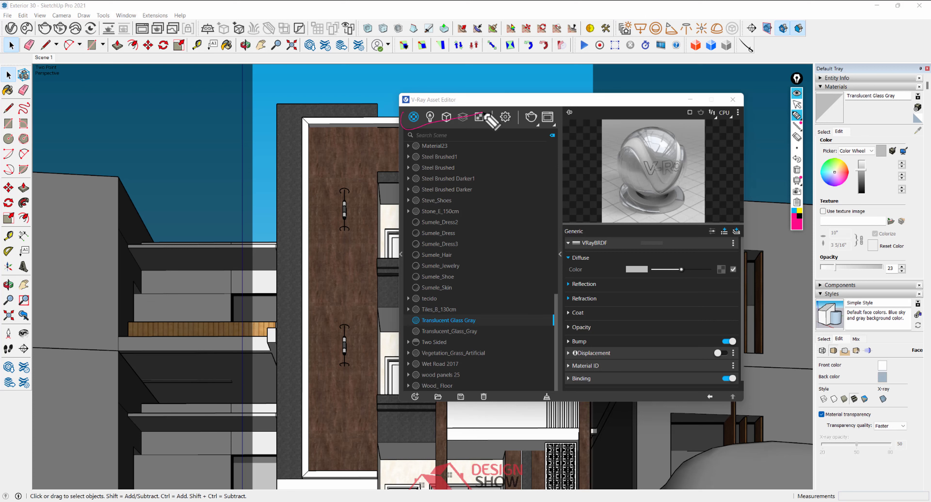
pyautogui.moveTo(404, 129); pyautogui.dragTo(436, 135)
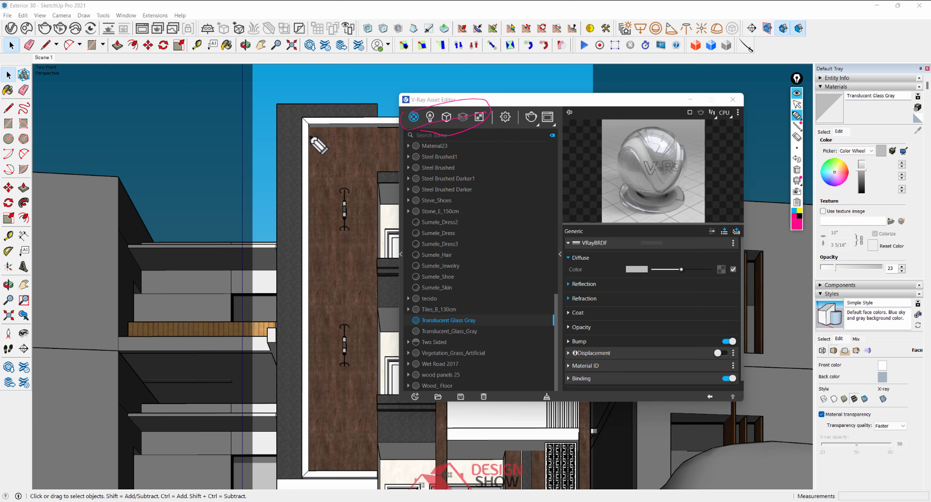
pyautogui.moveTo(410, 85); pyautogui.dragTo(412, 109)
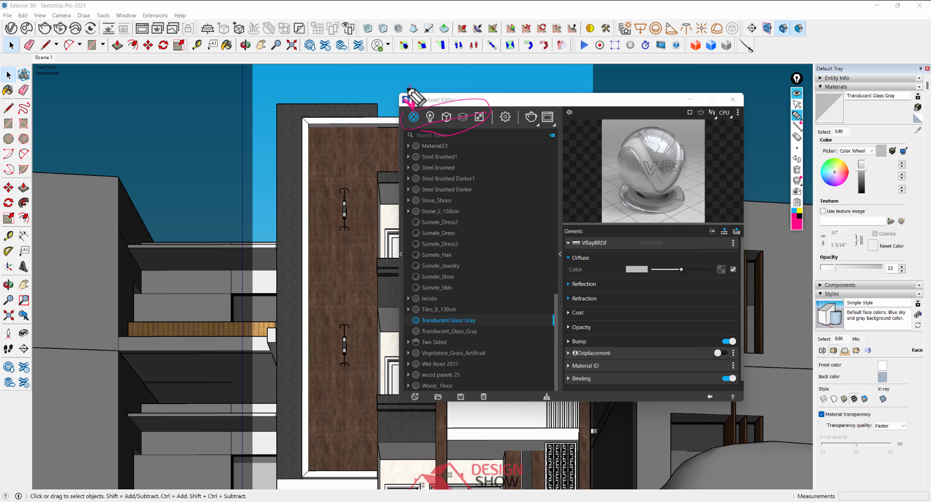
pyautogui.click(797, 170)
pyautogui.click(797, 104)
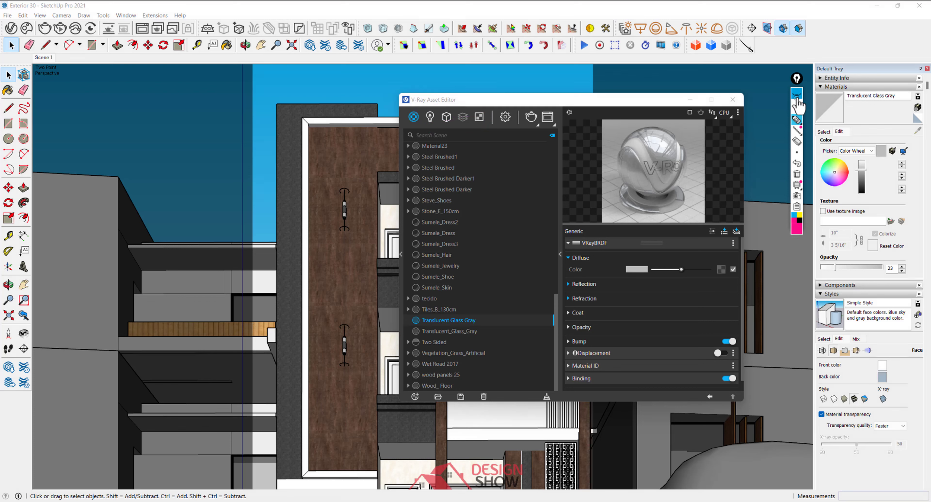
pyautogui.click(419, 106)
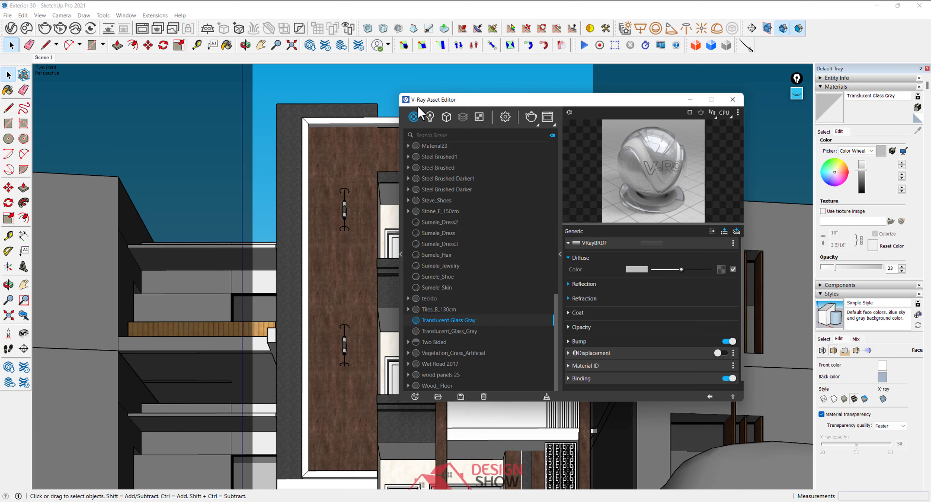
pyautogui.click(417, 116)
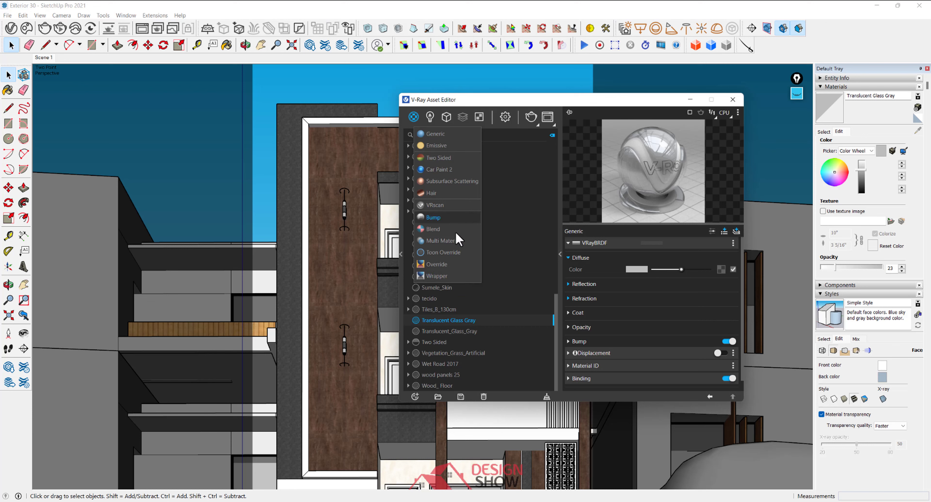
# Add a Generic V-Ray material and re-expand its preview and settings panel.
pyautogui.click(443, 134)
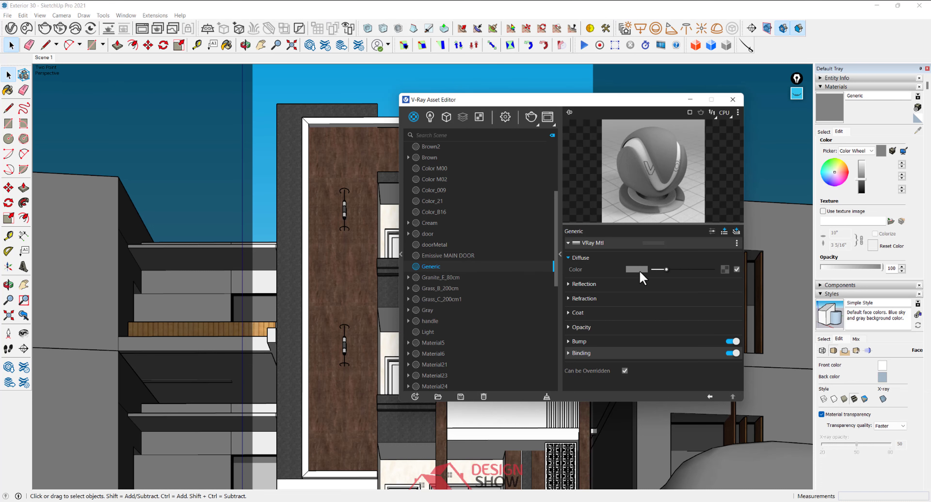
pyautogui.click(561, 255)
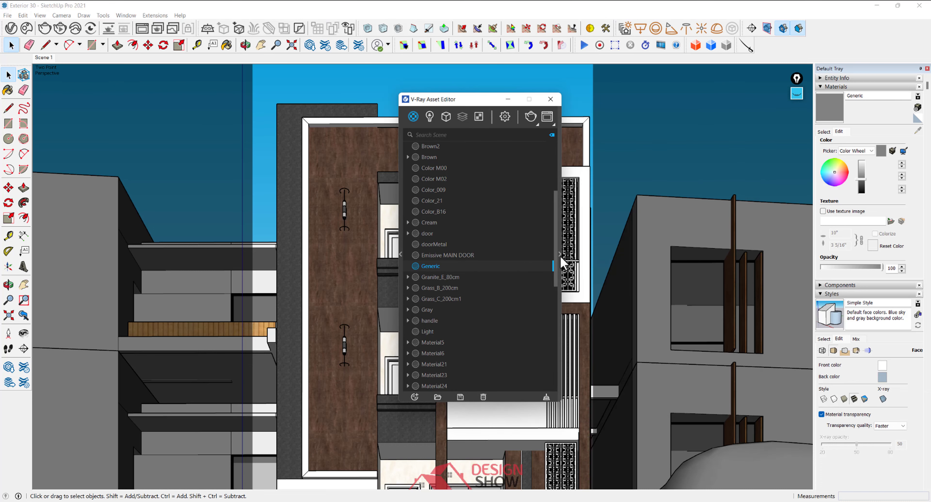
pyautogui.click(559, 255)
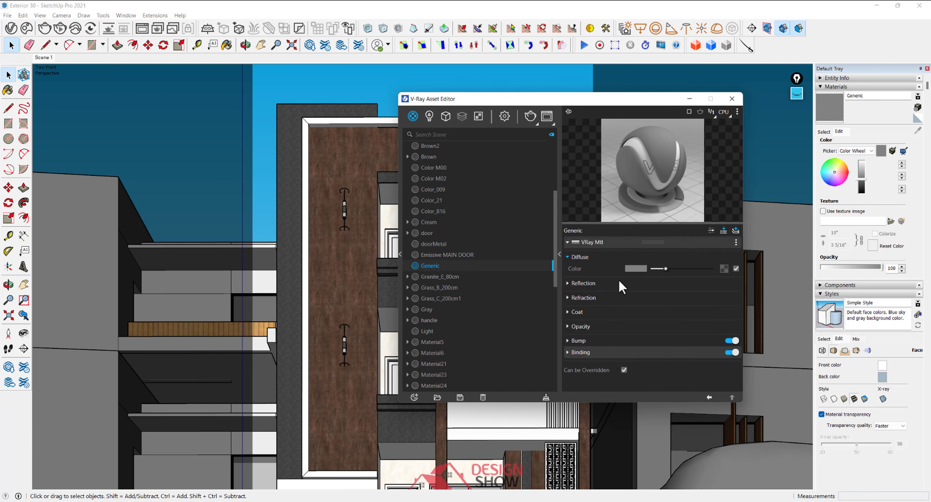
pyautogui.click(796, 93)
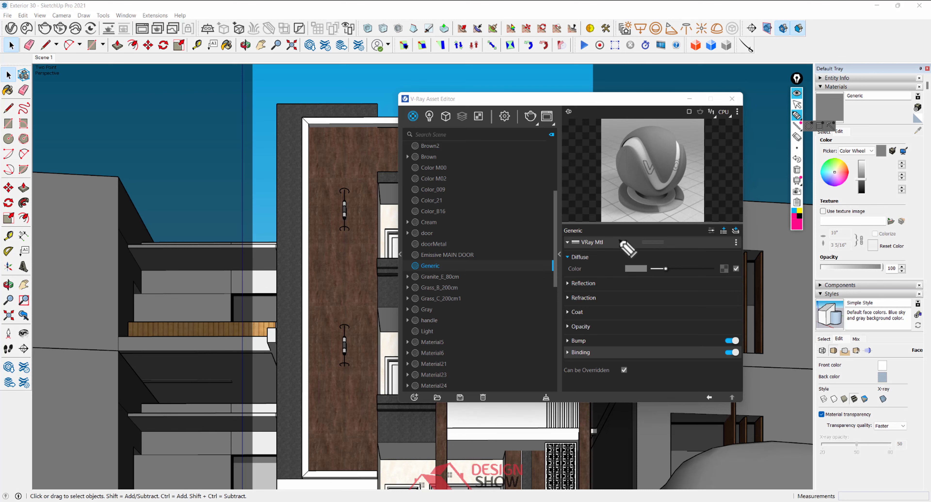
pyautogui.moveTo(595, 260); pyautogui.dragTo(614, 251)
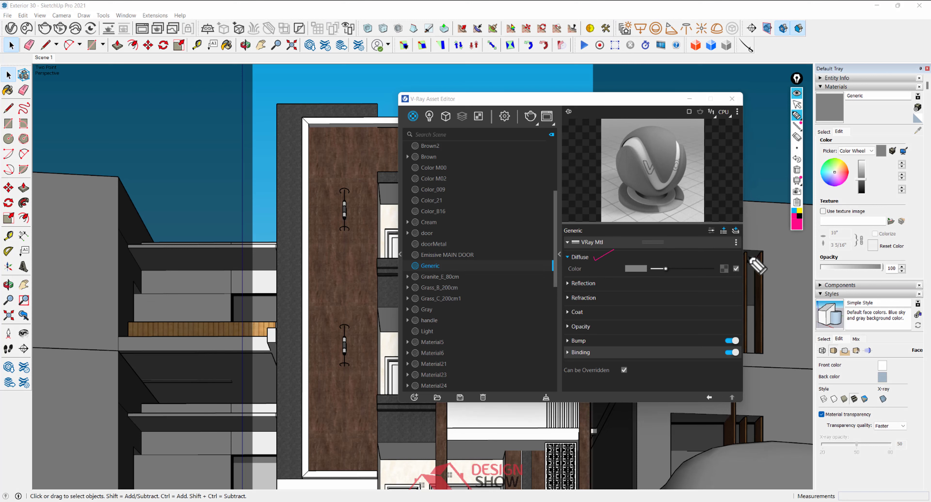
pyautogui.moveTo(719, 268)
pyautogui.mouseDown()
pyautogui.moveTo(733, 271)
pyautogui.moveTo(732, 254)
pyautogui.moveTo(726, 273)
pyautogui.mouseUp()
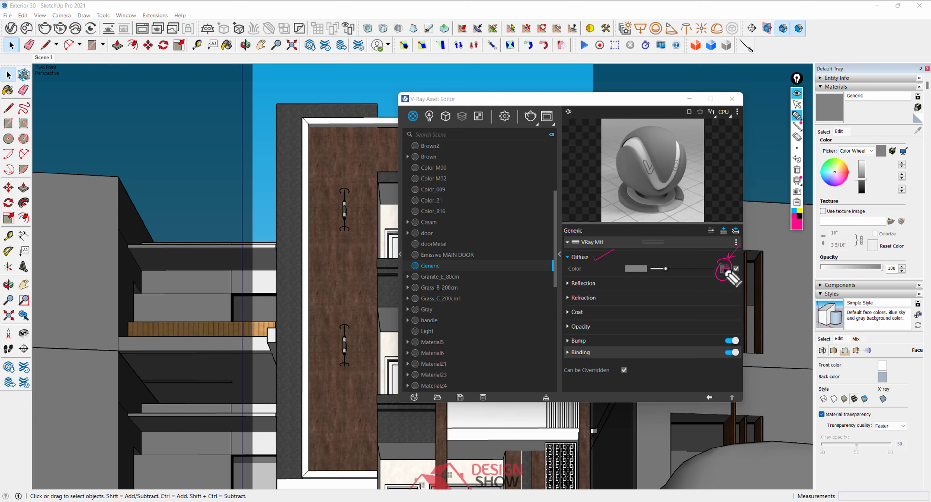
pyautogui.moveTo(726, 272); pyautogui.dragTo(726, 273)
pyautogui.moveTo(686, 245)
pyautogui.mouseDown()
pyautogui.moveTo(679, 253)
pyautogui.moveTo(706, 249)
pyautogui.moveTo(688, 267)
pyautogui.moveTo(713, 262)
pyautogui.moveTo(679, 281)
pyautogui.moveTo(661, 273)
pyautogui.mouseUp()
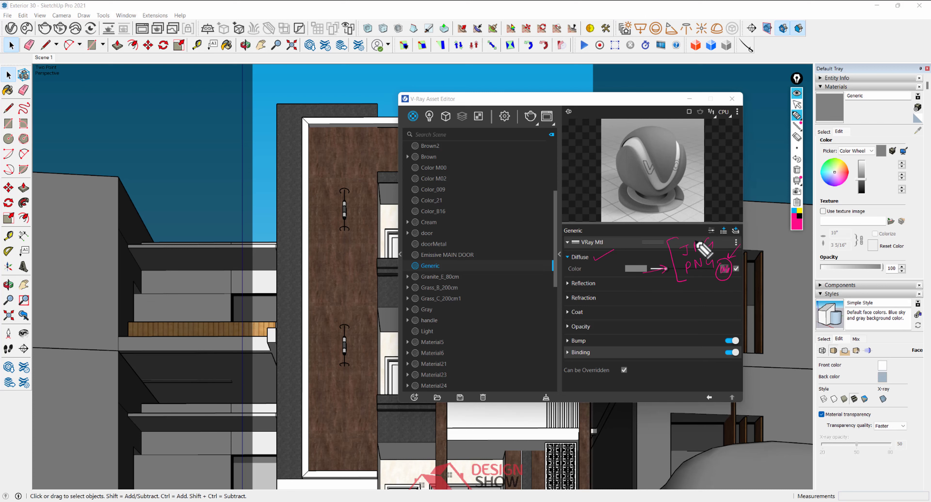
pyautogui.moveTo(686, 206); pyautogui.dragTo(694, 228)
pyautogui.moveTo(607, 283); pyautogui.dragTo(621, 280)
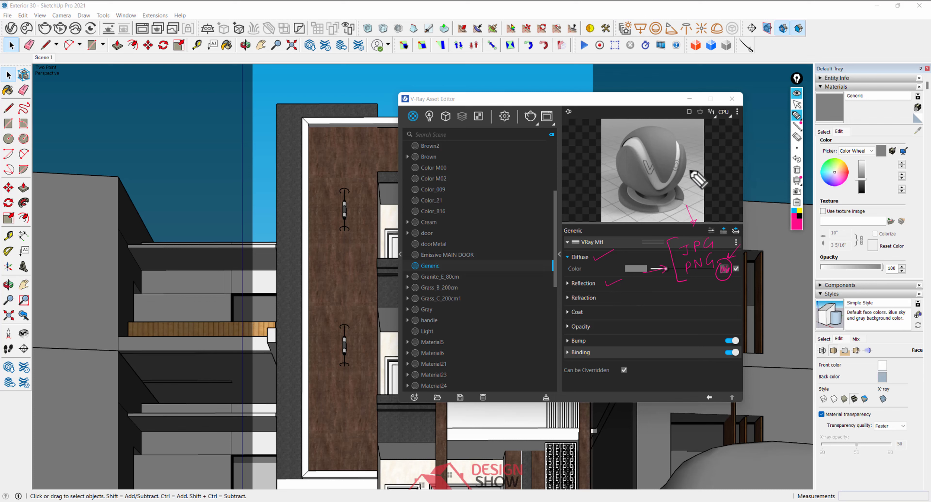
pyautogui.moveTo(664, 175); pyautogui.dragTo(726, 156)
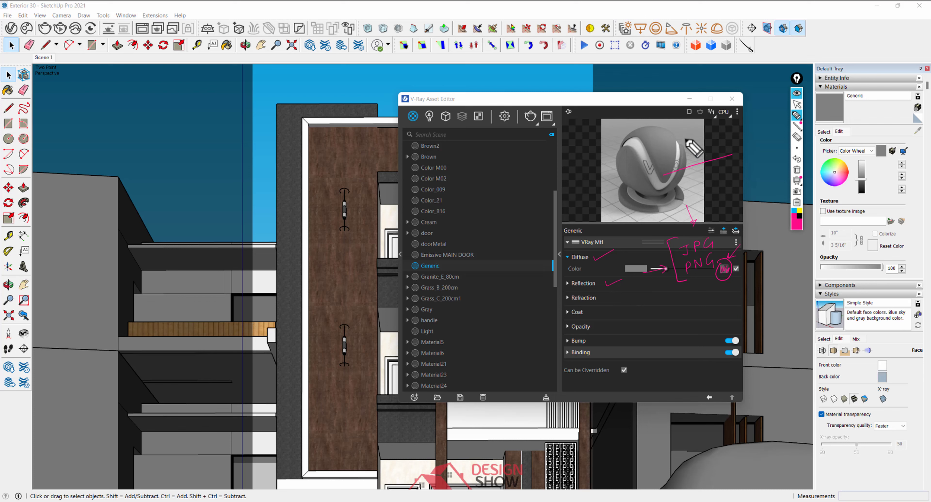
pyautogui.moveTo(668, 142)
pyautogui.mouseDown()
pyautogui.moveTo(697, 165)
pyautogui.moveTo(686, 162)
pyautogui.moveTo(721, 120)
pyautogui.moveTo(715, 127)
pyautogui.mouseUp()
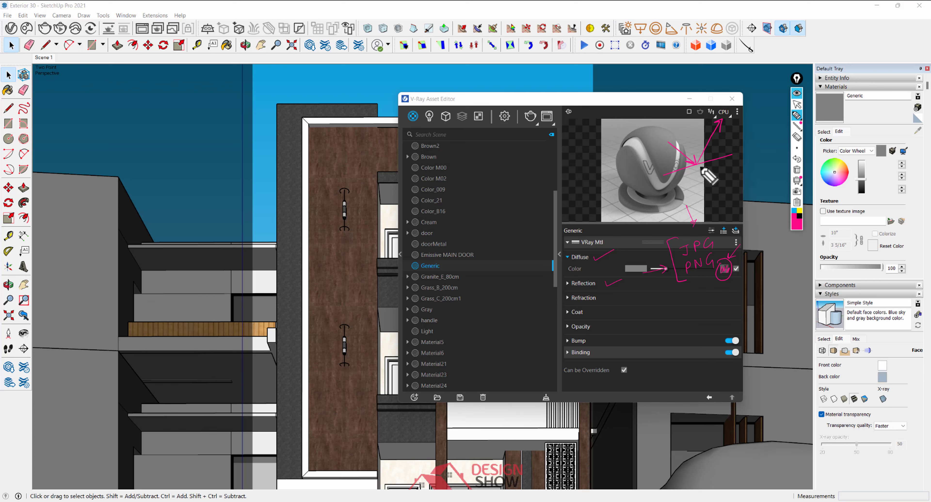
pyautogui.moveTo(625, 280)
pyautogui.mouseDown()
pyautogui.moveTo(640, 274)
pyautogui.moveTo(615, 293)
pyautogui.mouseUp()
pyautogui.moveTo(664, 174)
pyautogui.mouseDown()
pyautogui.moveTo(697, 166)
pyautogui.moveTo(768, 212)
pyautogui.mouseUp()
pyautogui.click(619, 297)
pyautogui.moveTo(619, 298); pyautogui.dragTo(643, 290)
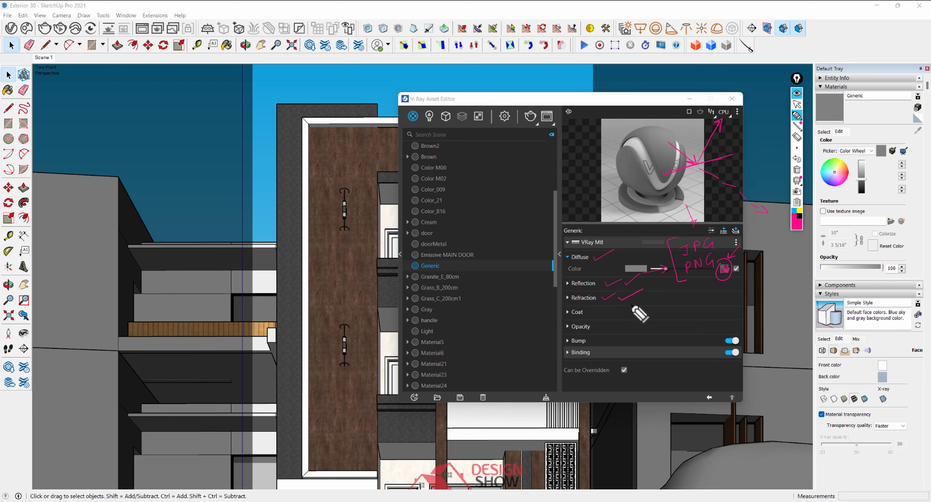
pyautogui.moveTo(569, 249)
pyautogui.mouseDown()
pyautogui.moveTo(574, 306)
pyautogui.moveTo(556, 288)
pyautogui.mouseUp()
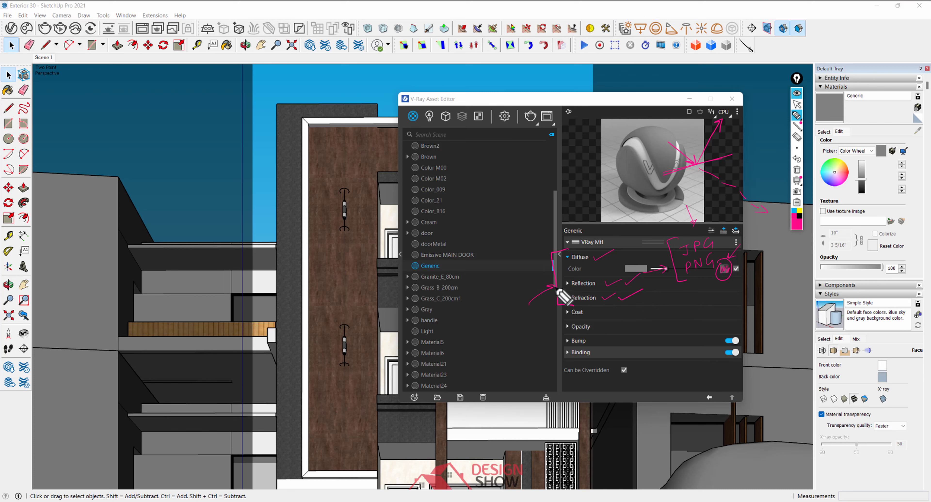
pyautogui.moveTo(589, 313); pyautogui.dragTo(607, 307)
pyautogui.moveTo(593, 310); pyautogui.dragTo(618, 307)
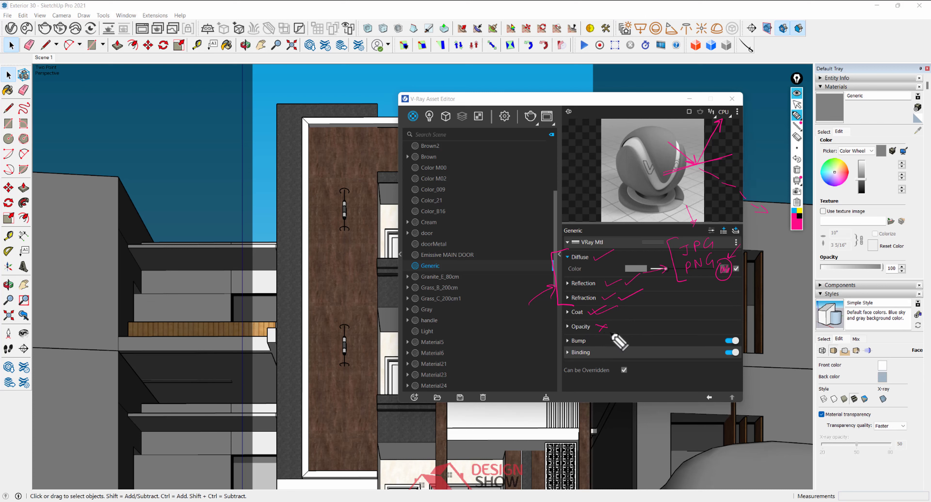
pyautogui.moveTo(594, 341); pyautogui.dragTo(607, 336)
pyautogui.moveTo(335, 284); pyautogui.dragTo(369, 255)
pyautogui.moveTo(342, 286); pyautogui.dragTo(385, 255)
pyautogui.moveTo(328, 258)
pyautogui.mouseDown()
pyautogui.moveTo(330, 240)
pyautogui.moveTo(349, 227)
pyautogui.moveTo(347, 271)
pyautogui.mouseUp()
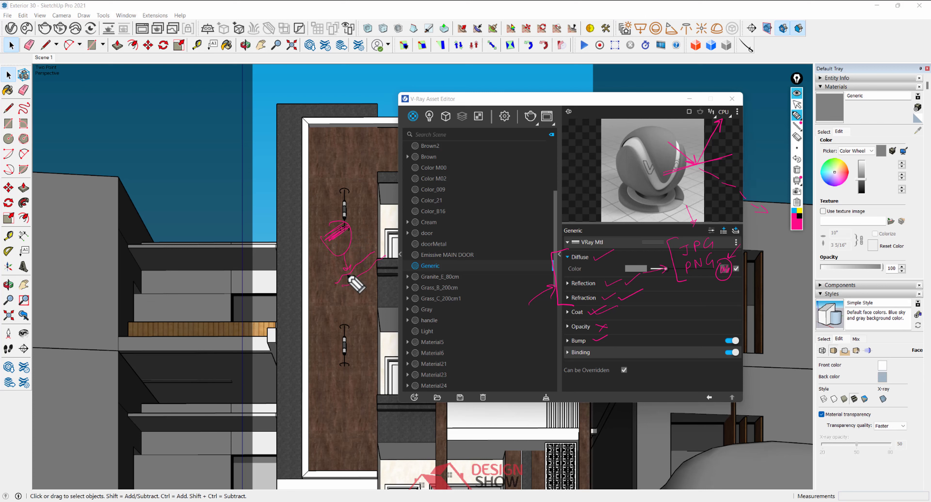
pyautogui.moveTo(342, 303)
pyautogui.mouseDown()
pyautogui.moveTo(314, 326)
pyautogui.moveTo(311, 310)
pyautogui.moveTo(325, 317)
pyautogui.moveTo(306, 368)
pyautogui.moveTo(321, 344)
pyautogui.moveTo(321, 353)
pyautogui.moveTo(306, 330)
pyautogui.moveTo(315, 334)
pyautogui.mouseUp()
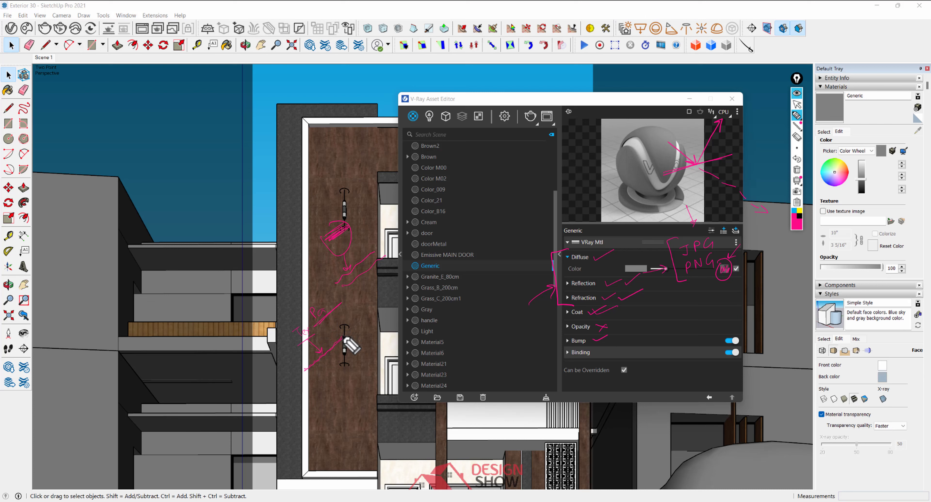
pyautogui.moveTo(539, 344)
pyautogui.mouseDown()
pyautogui.moveTo(560, 341)
pyautogui.moveTo(510, 356)
pyautogui.moveTo(527, 354)
pyautogui.moveTo(535, 333)
pyautogui.mouseUp()
pyautogui.moveTo(510, 369); pyautogui.dragTo(547, 352)
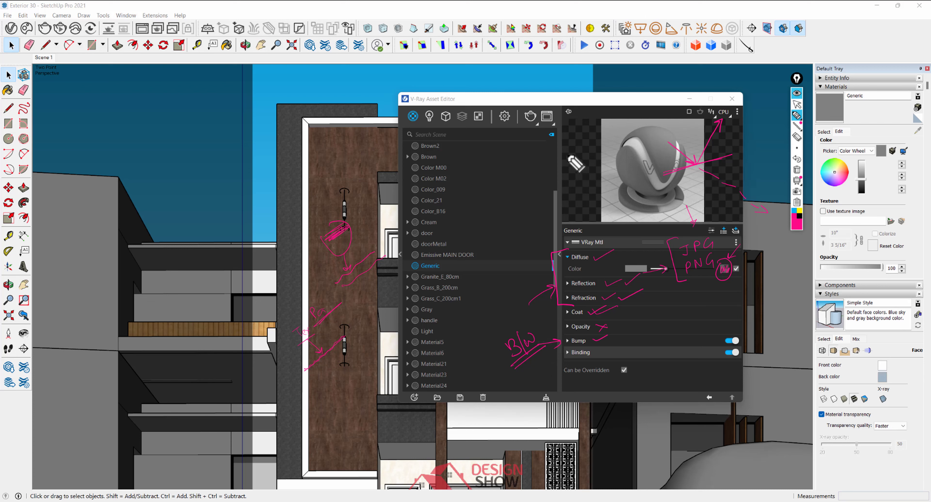
pyautogui.moveTo(579, 133)
pyautogui.mouseDown()
pyautogui.moveTo(586, 143)
pyautogui.moveTo(597, 128)
pyautogui.moveTo(596, 139)
pyautogui.mouseUp()
pyautogui.moveTo(607, 121); pyautogui.dragTo(601, 116)
pyautogui.moveTo(571, 164); pyautogui.dragTo(629, 135)
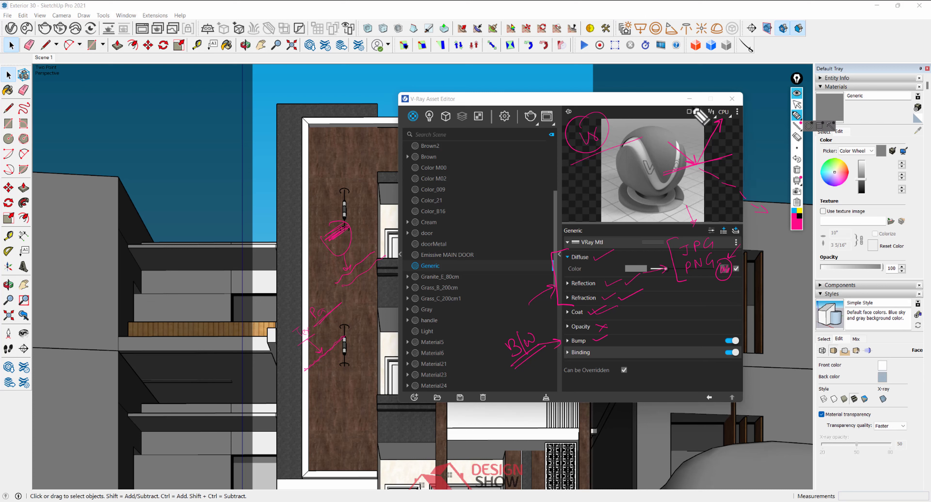
pyautogui.click(795, 95)
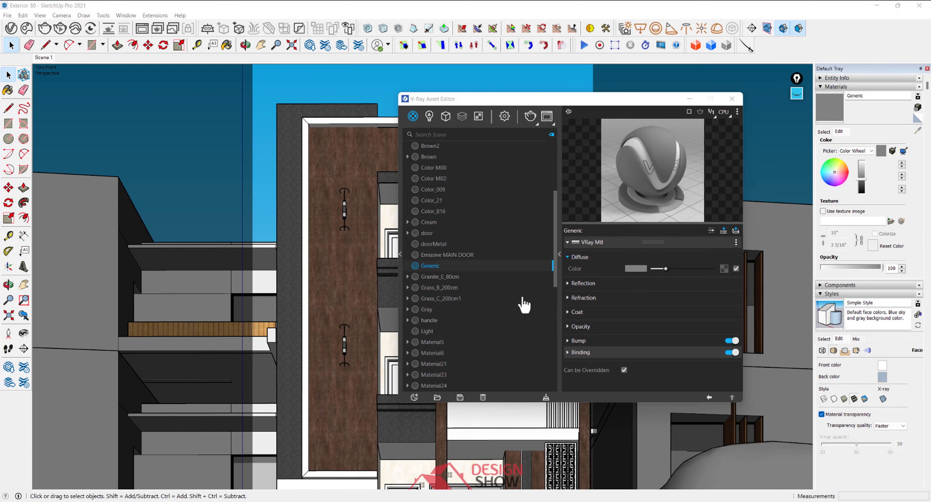
pyautogui.click(412, 118)
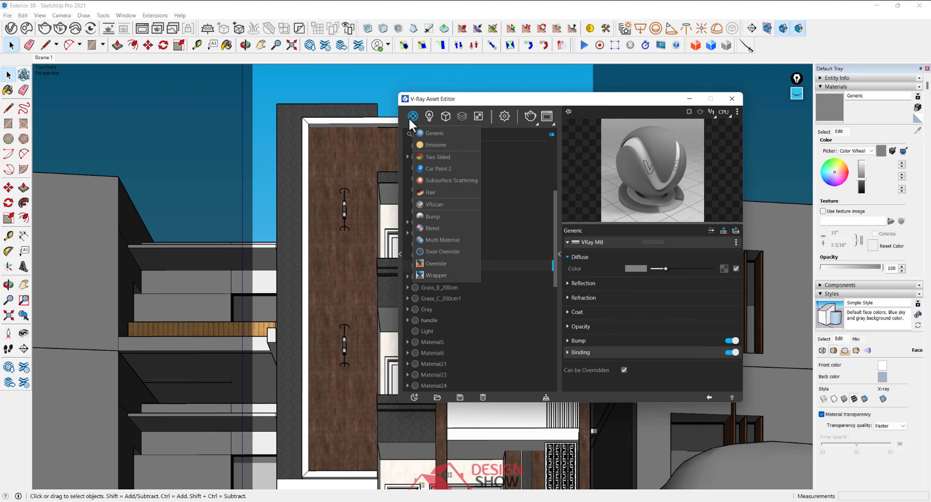
pyautogui.click(433, 134)
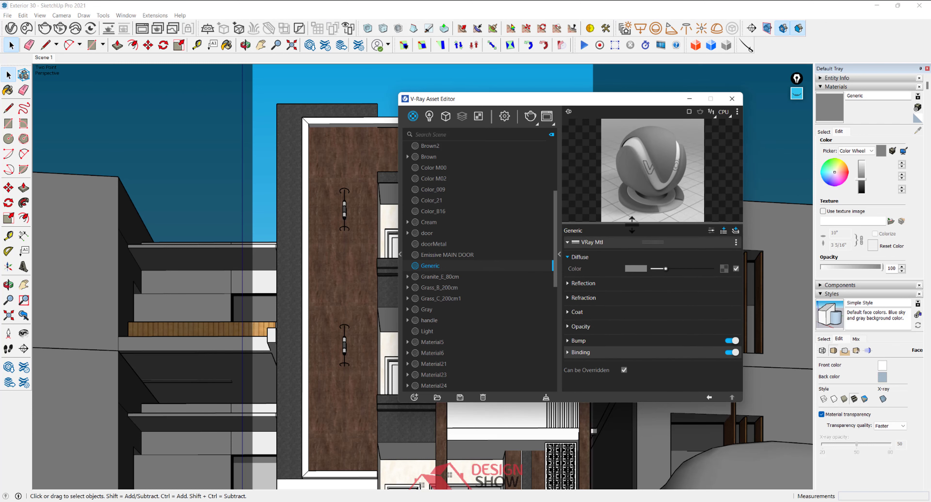
pyautogui.moveTo(632, 225); pyautogui.dragTo(632, 225)
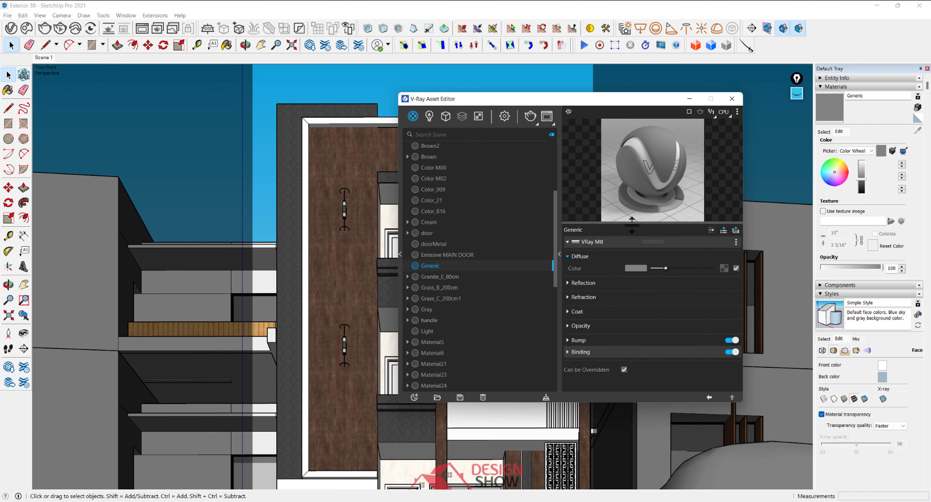
pyautogui.click(725, 268)
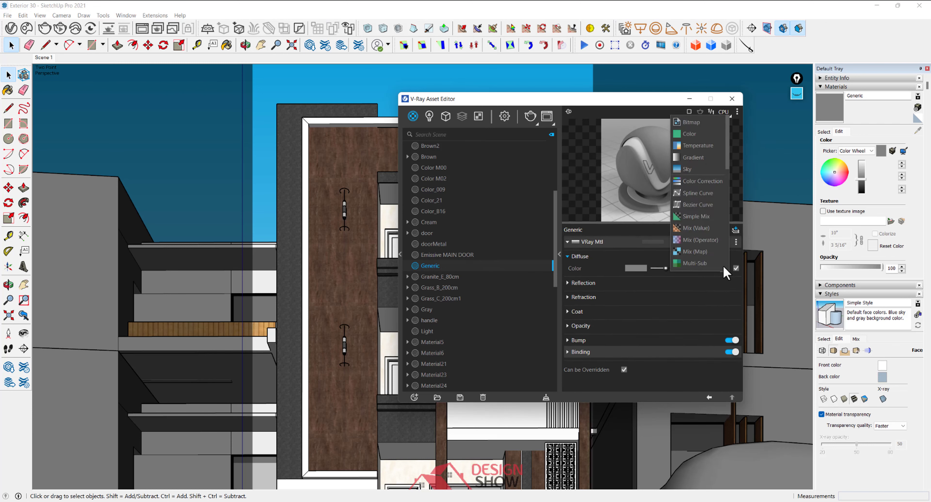
pyautogui.click(691, 123)
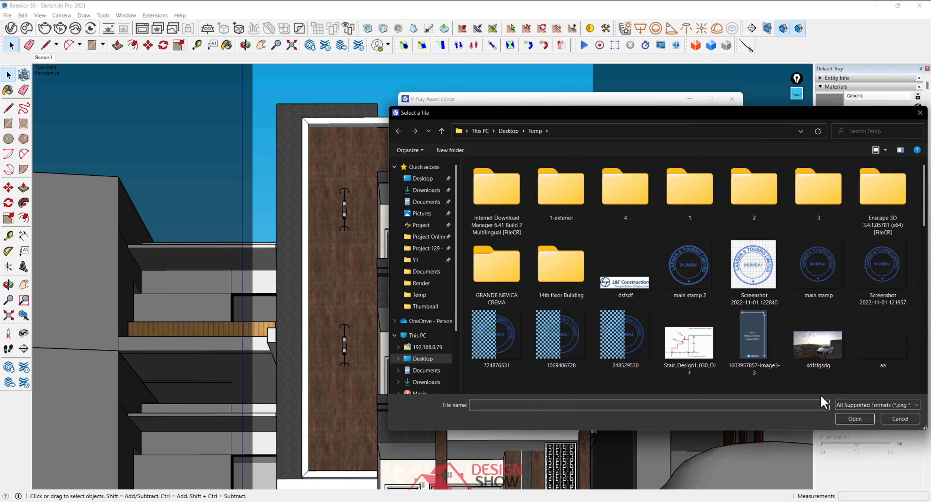
pyautogui.click(907, 419)
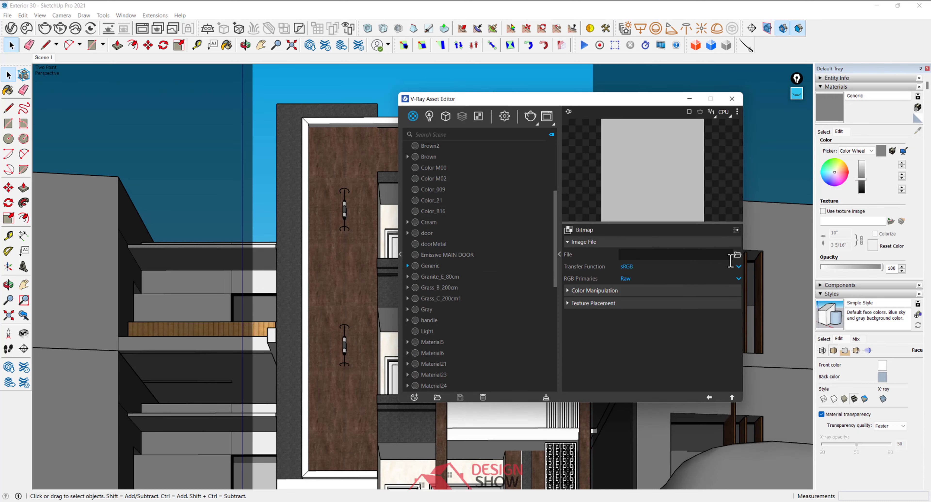
pyautogui.click(732, 398)
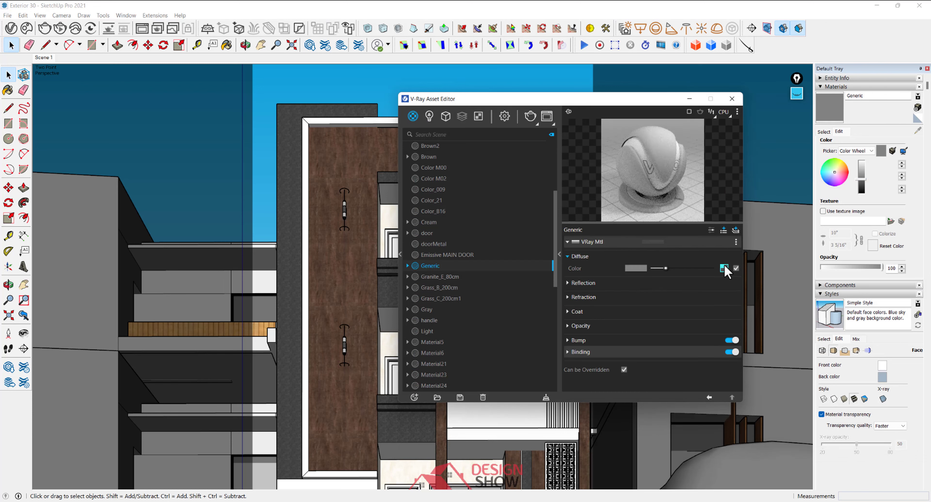
pyautogui.rightClick(725, 268)
# Clear the diffuse texture, sample the Brown wood material, and bring the wooden facade into view.
pyautogui.click(703, 296)
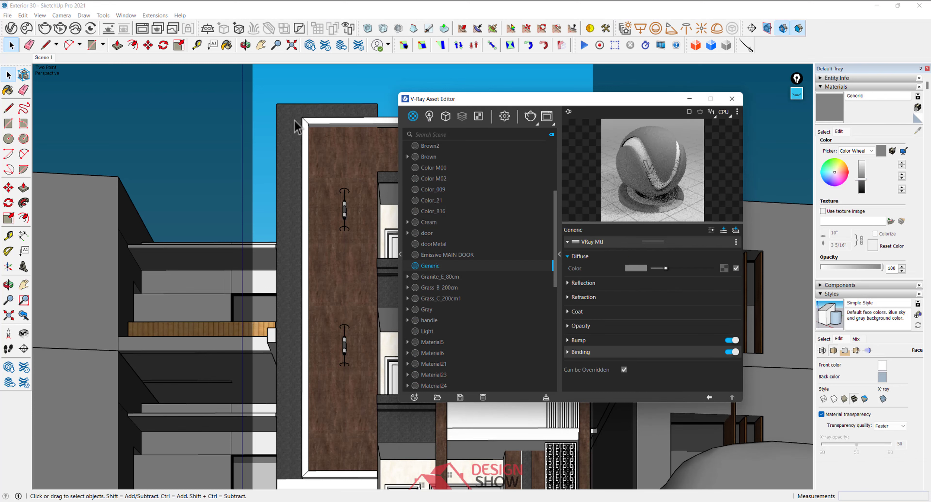
pyautogui.click(9, 91)
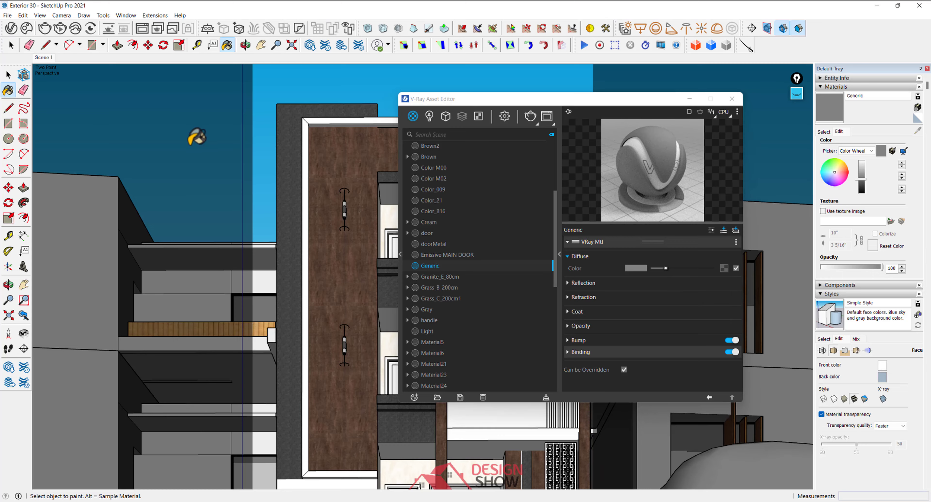
pyautogui.keyDown('alt'); pyautogui.click(340, 161); pyautogui.keyUp('alt')
pyautogui.scroll(3, 342, 155)
pyautogui.scroll(3, 343, 152)
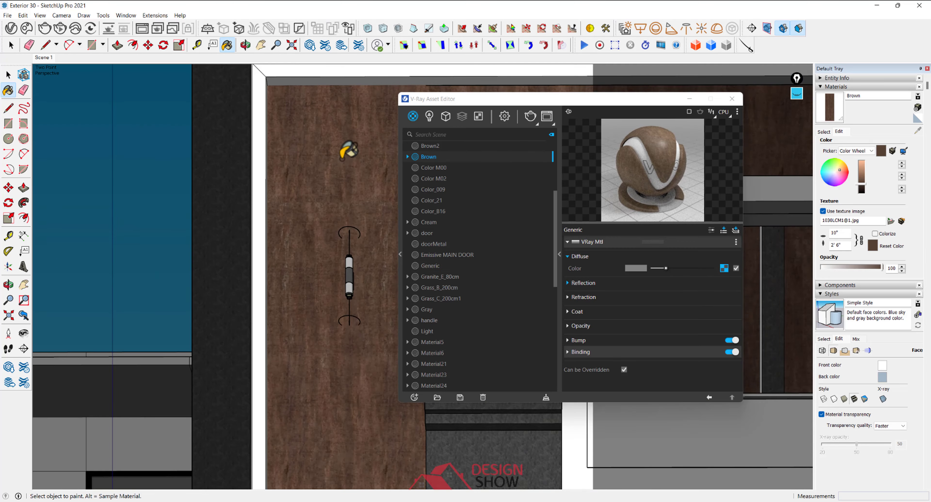
pyautogui.moveTo(343, 152)
pyautogui.mouseDown(button='middle')
pyautogui.moveTo(307, 228)
pyautogui.moveTo(316, 307)
pyautogui.mouseUp(button='middle')
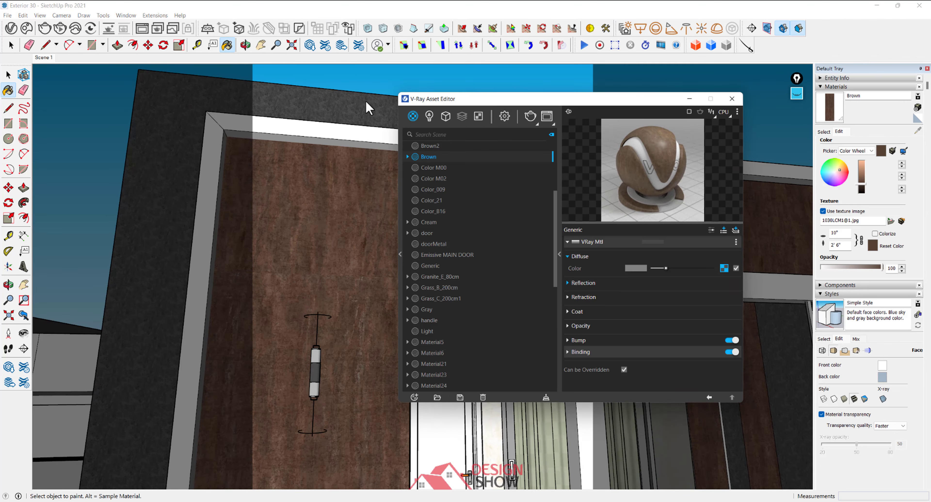
pyautogui.moveTo(452, 100); pyautogui.dragTo(298, 99)
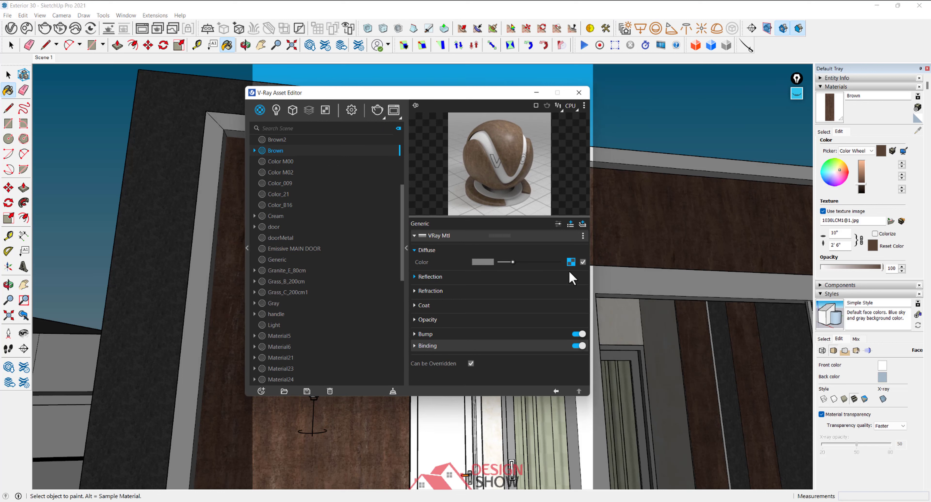
pyautogui.moveTo(571, 263)
pyautogui.click(572, 267)
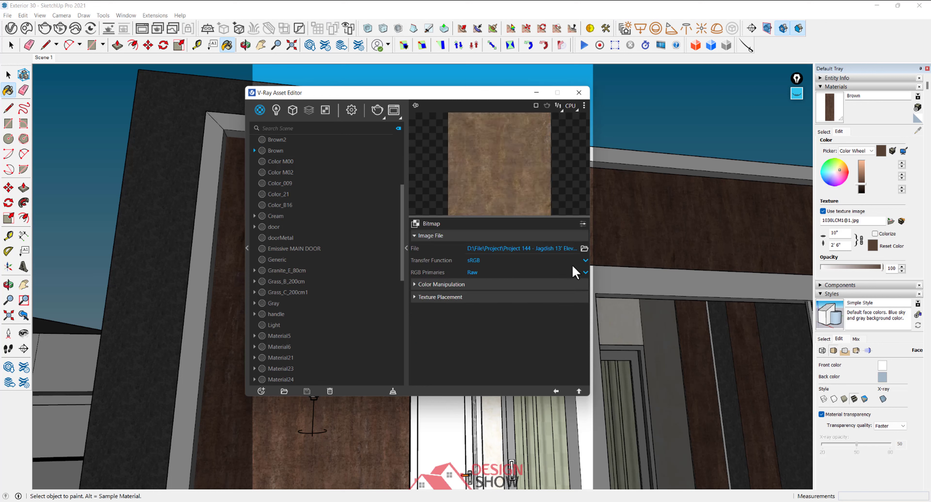
pyautogui.moveTo(512, 216); pyautogui.dragTo(512, 272)
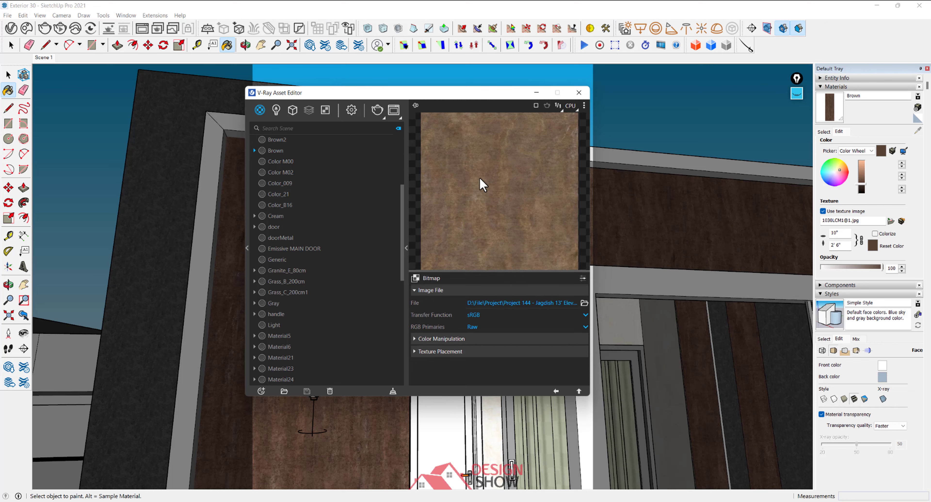
pyautogui.click(579, 392)
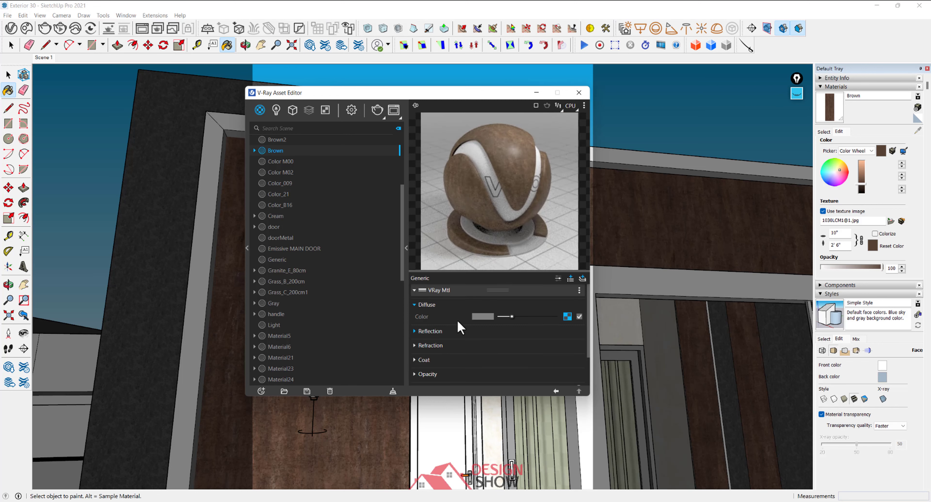
# Expand Brown's Reflection rollout and shrink the preview to show all reflection parameters.
pyautogui.click(446, 334)
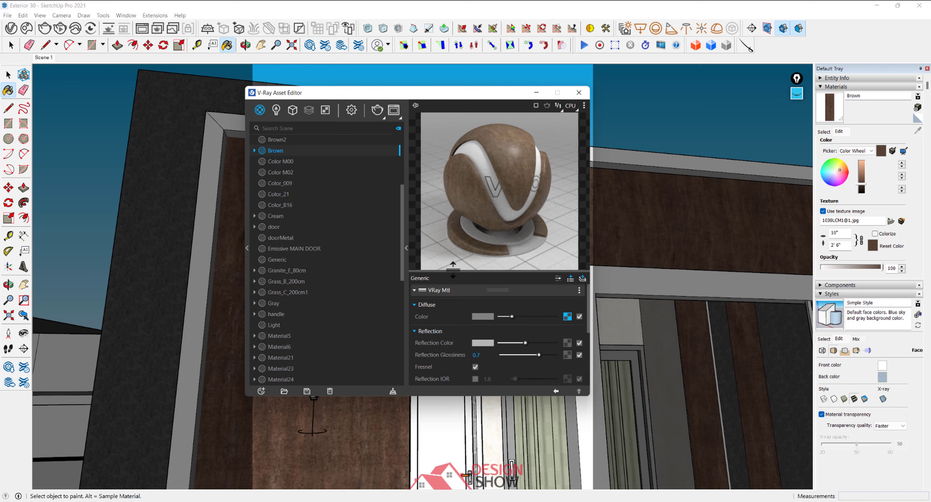
pyautogui.moveTo(453, 269); pyautogui.dragTo(456, 198)
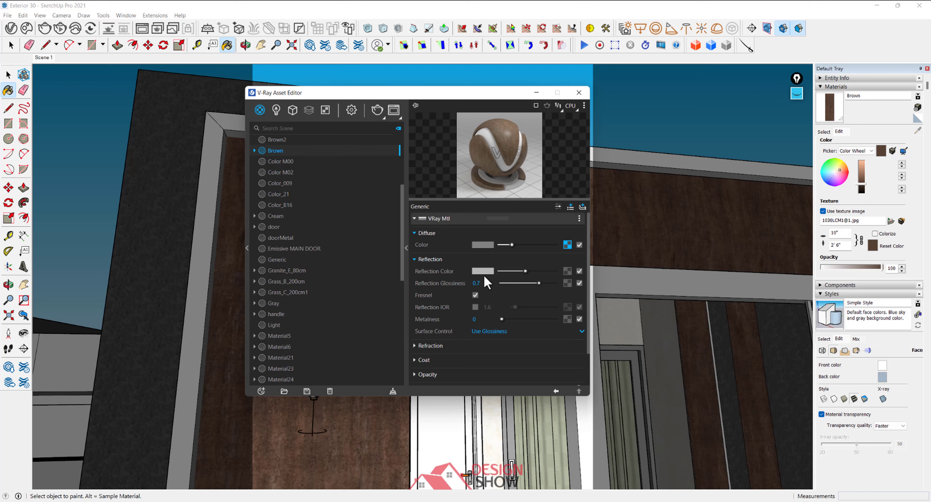
pyautogui.click(484, 272)
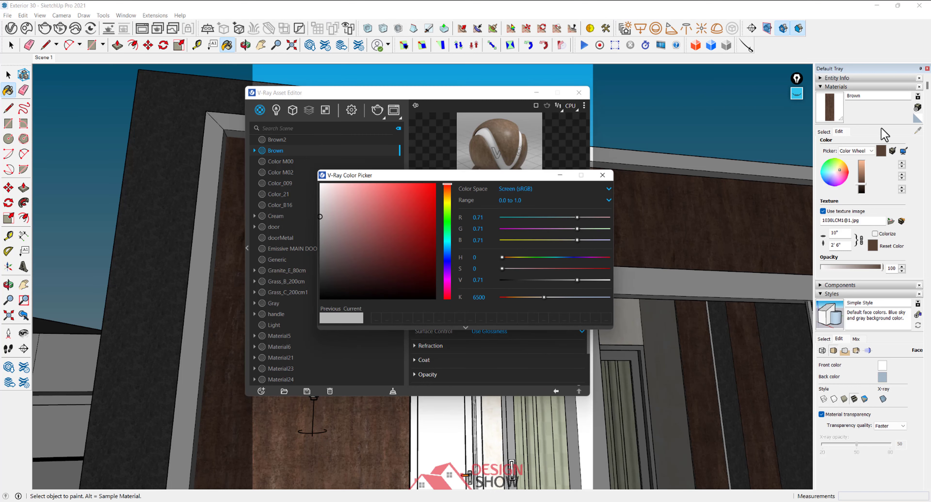
pyautogui.click(797, 93)
pyautogui.click(797, 169)
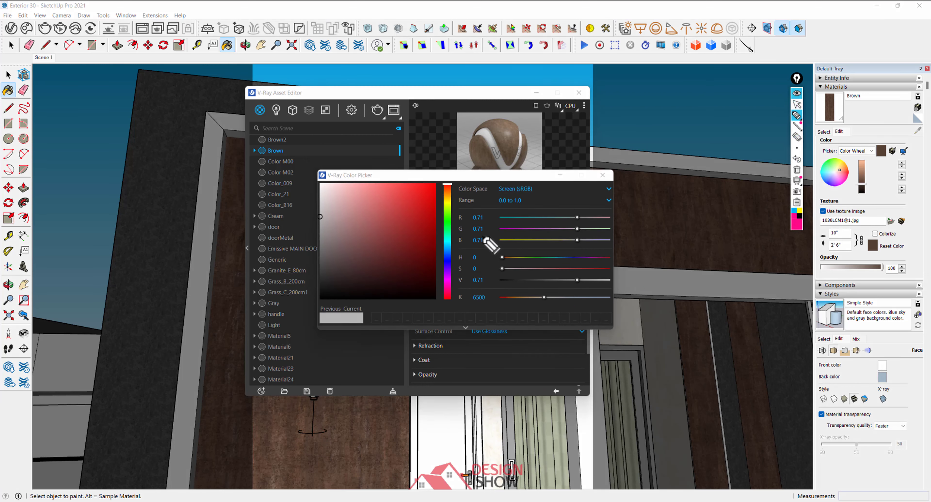
pyautogui.moveTo(323, 182)
pyautogui.mouseDown()
pyautogui.moveTo(311, 300)
pyautogui.moveTo(328, 185)
pyautogui.mouseUp()
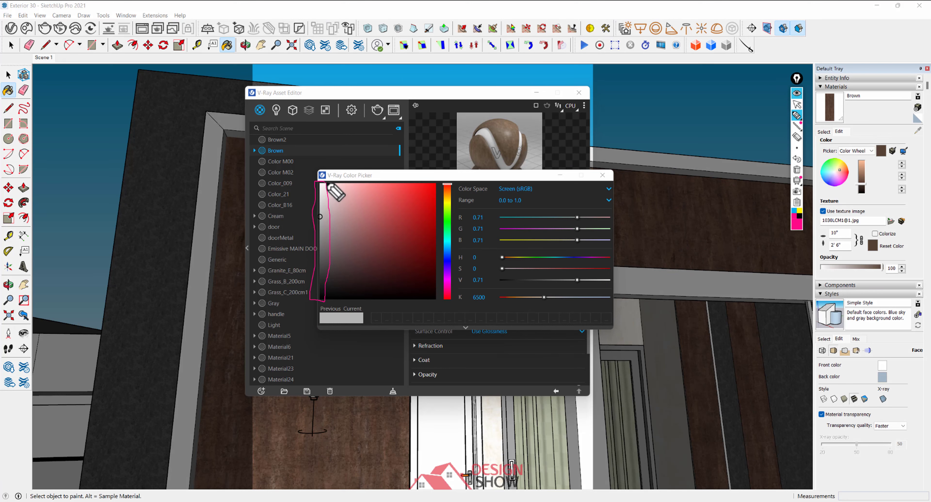
pyautogui.click(321, 294)
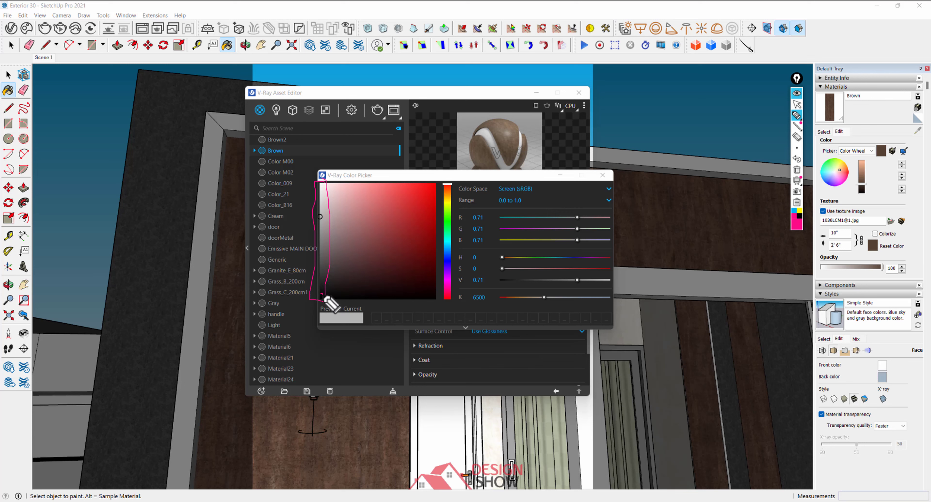
pyautogui.moveTo(318, 248); pyautogui.dragTo(321, 244)
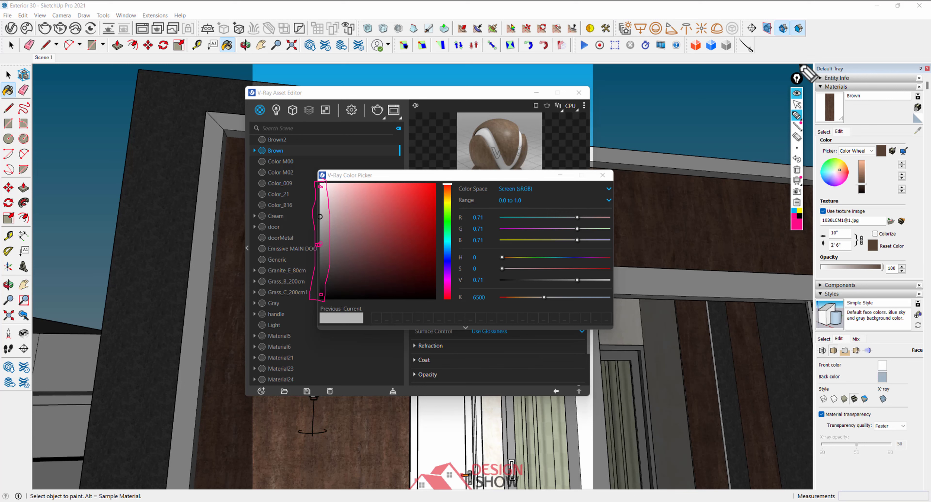
pyautogui.click(797, 93)
pyautogui.click(602, 175)
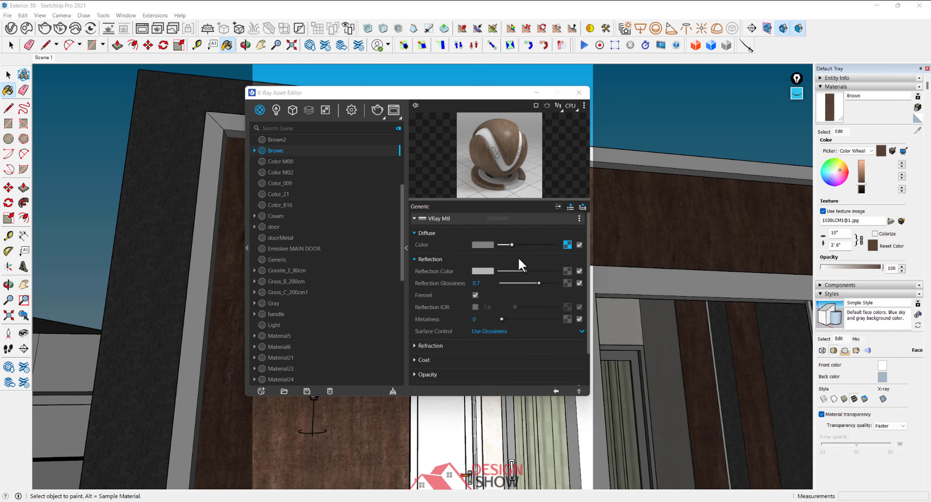
pyautogui.moveTo(525, 271); pyautogui.dragTo(556, 271)
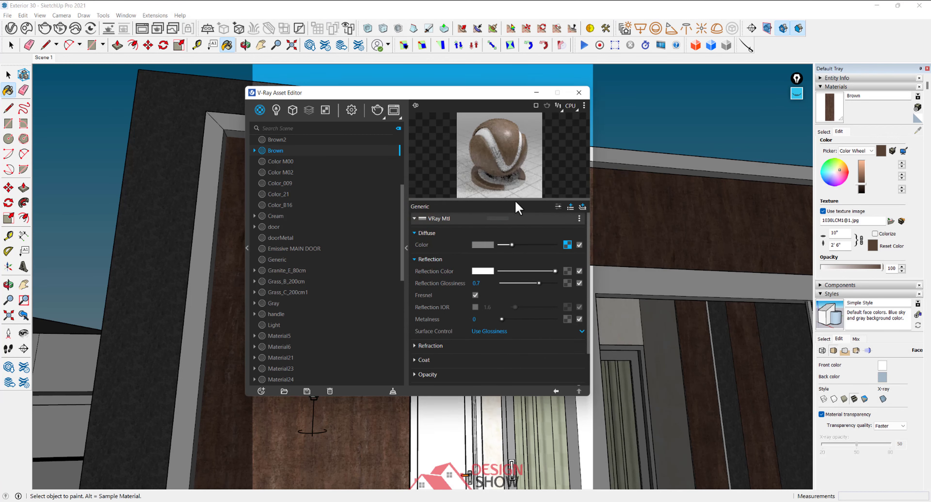
pyautogui.moveTo(519, 199); pyautogui.dragTo(518, 260)
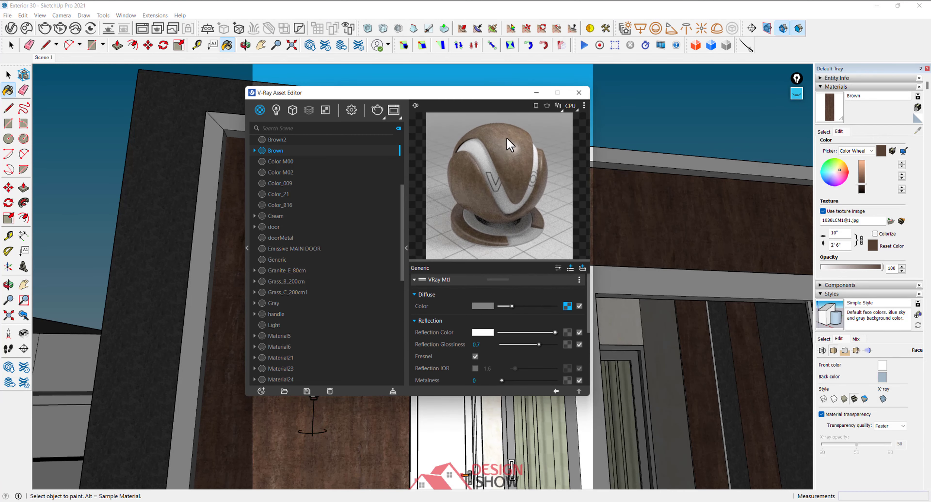
pyautogui.moveTo(524, 333); pyautogui.dragTo(518, 333)
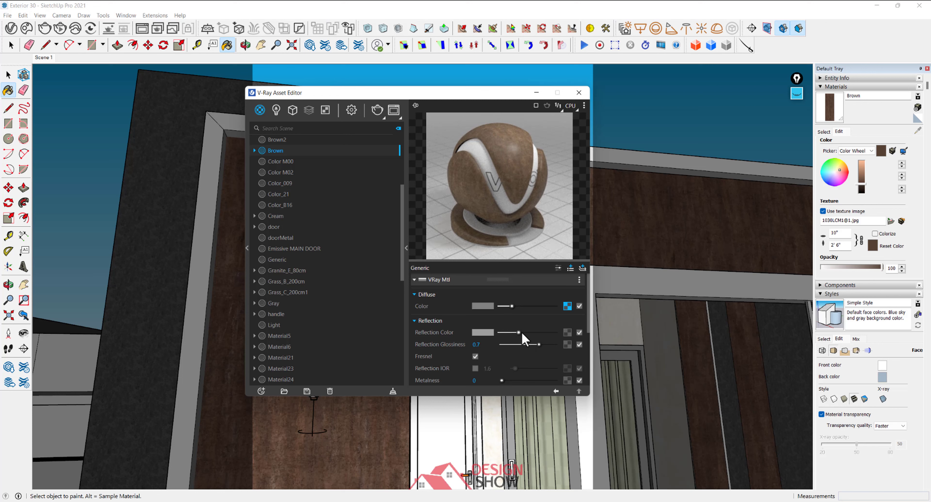
pyautogui.moveTo(524, 334)
pyautogui.mouseDown()
pyautogui.moveTo(564, 334)
pyautogui.moveTo(569, 347)
pyautogui.mouseUp()
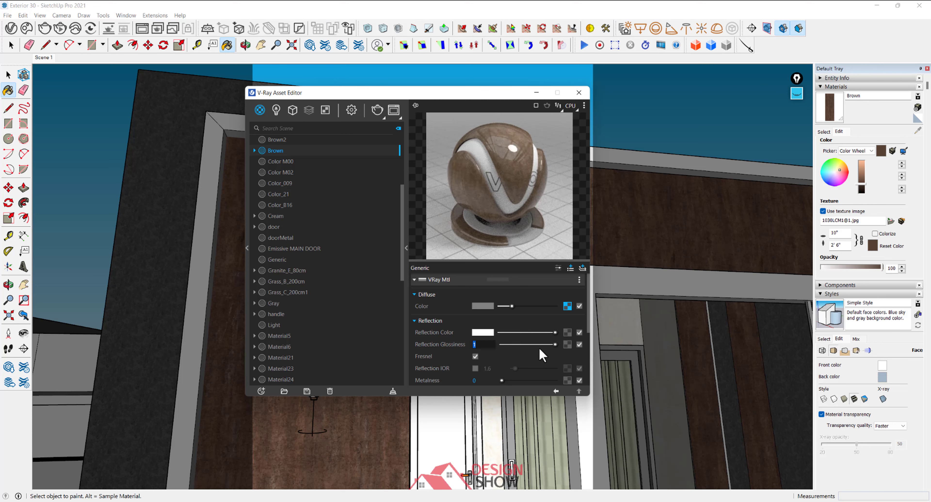
pyautogui.moveTo(555, 345); pyautogui.dragTo(544, 345)
pyautogui.click(532, 346)
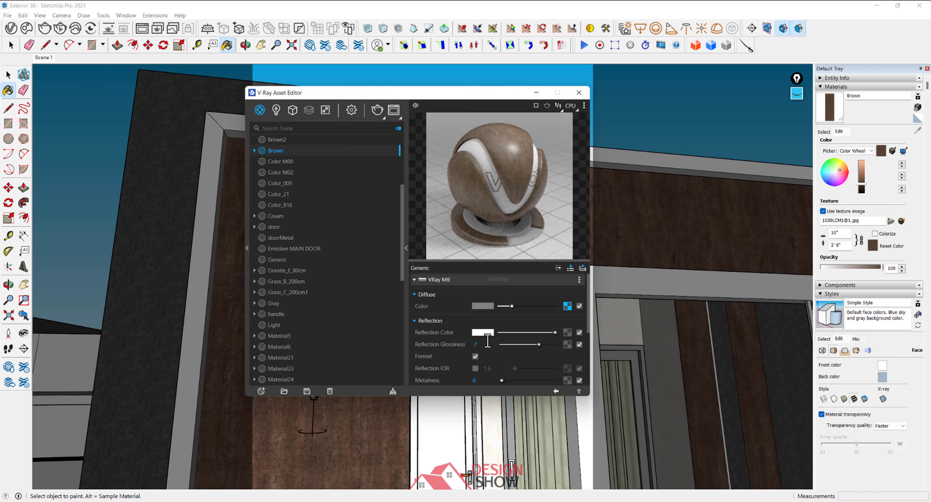
pyautogui.click(525, 332)
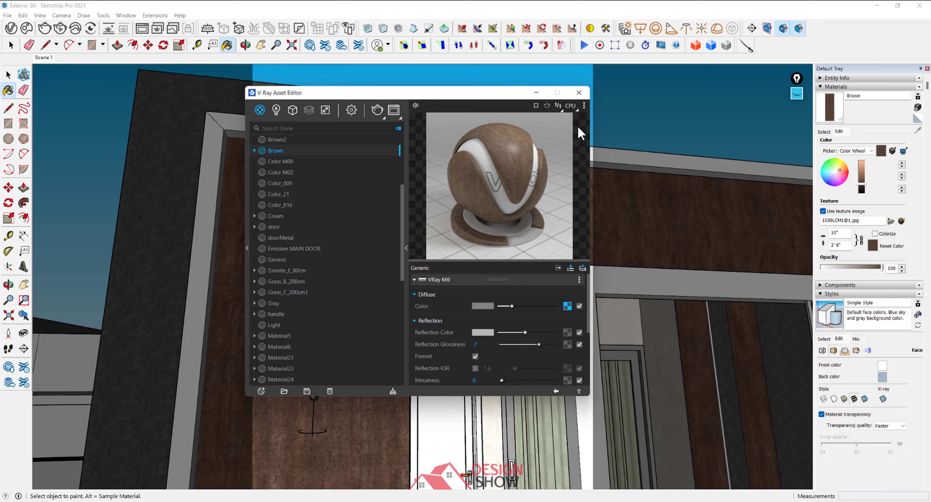
# Preview the Brown material on Wall, Wall Closeup and Ground scenes, then return to Sphere.
pyautogui.click(584, 107)
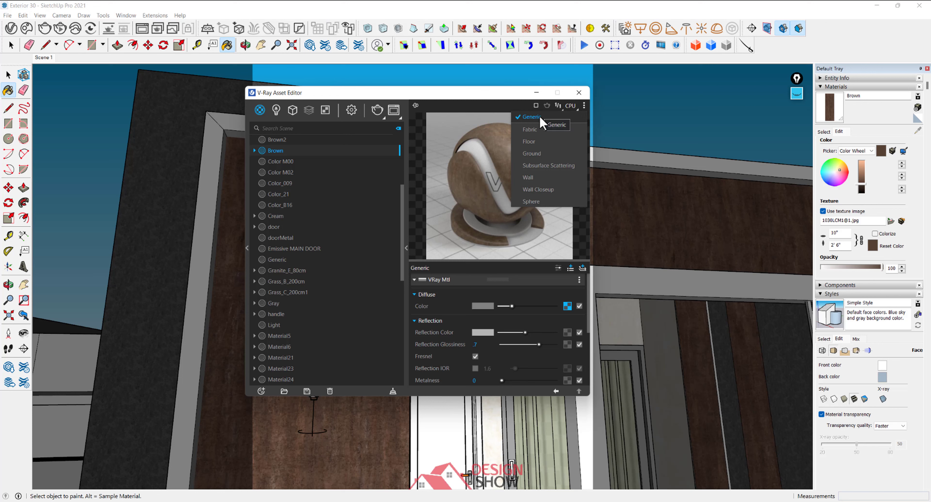
pyautogui.click(528, 181)
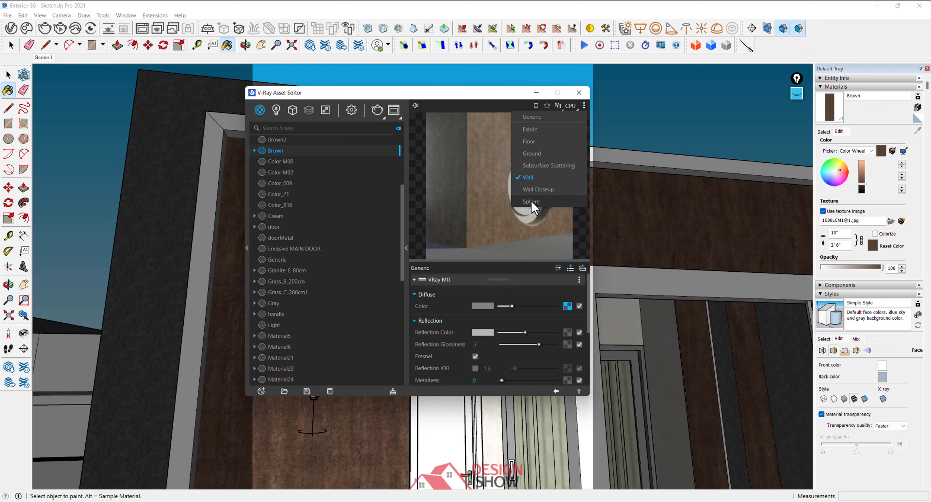
pyautogui.click(534, 190)
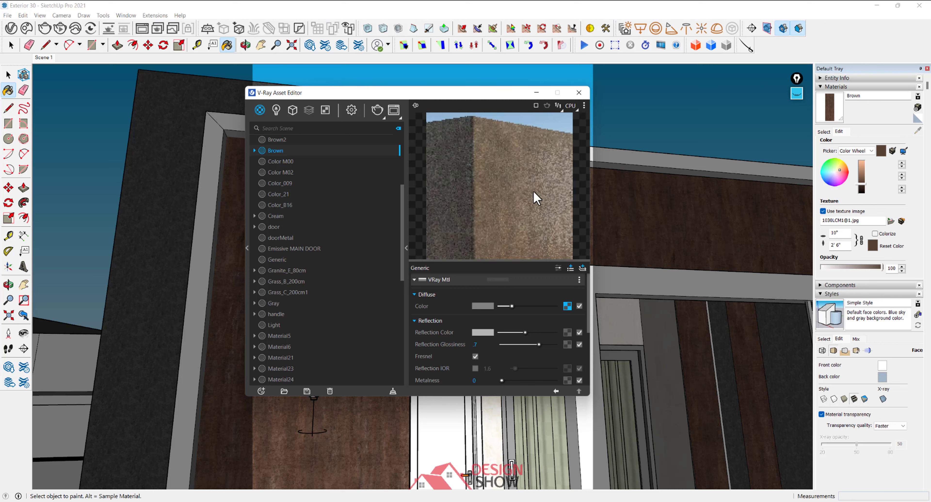
pyautogui.click(584, 106)
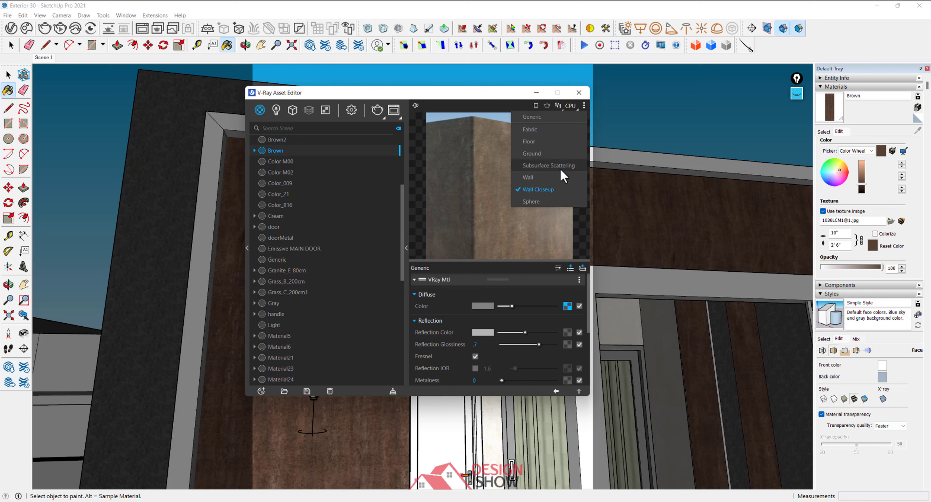
pyautogui.click(524, 158)
pyautogui.click(584, 106)
pyautogui.click(539, 169)
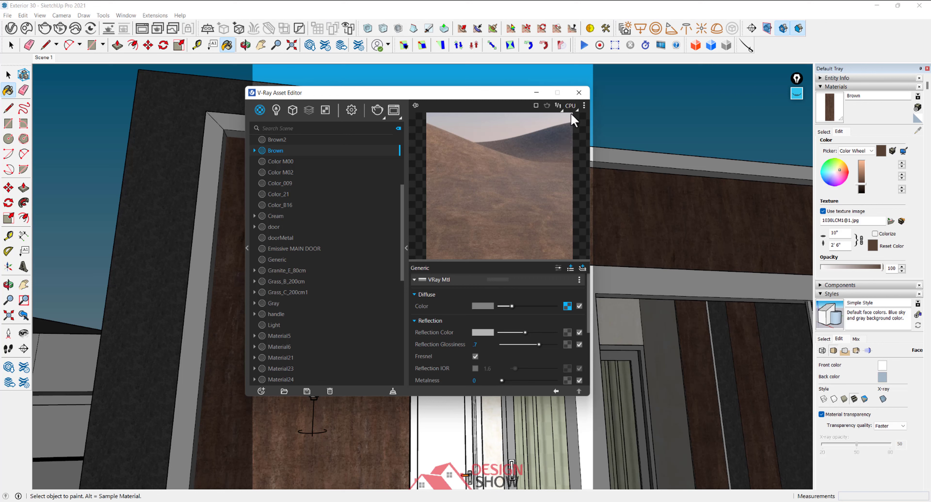
pyautogui.click(584, 105)
pyautogui.click(525, 157)
# Sample the Gray material from the dark upper wall and reopen the V-Ray editor.
pyautogui.moveTo(509, 260); pyautogui.dragTo(520, 179)
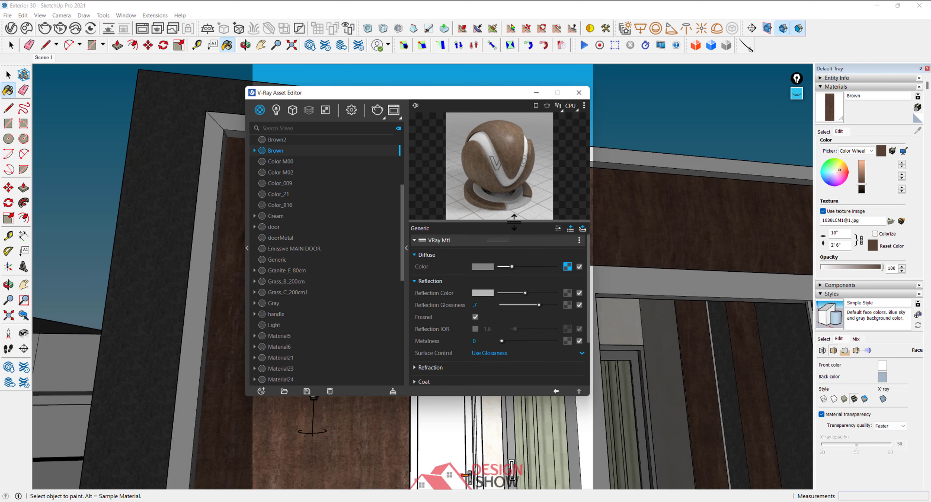
pyautogui.scroll(-1, 489, 369)
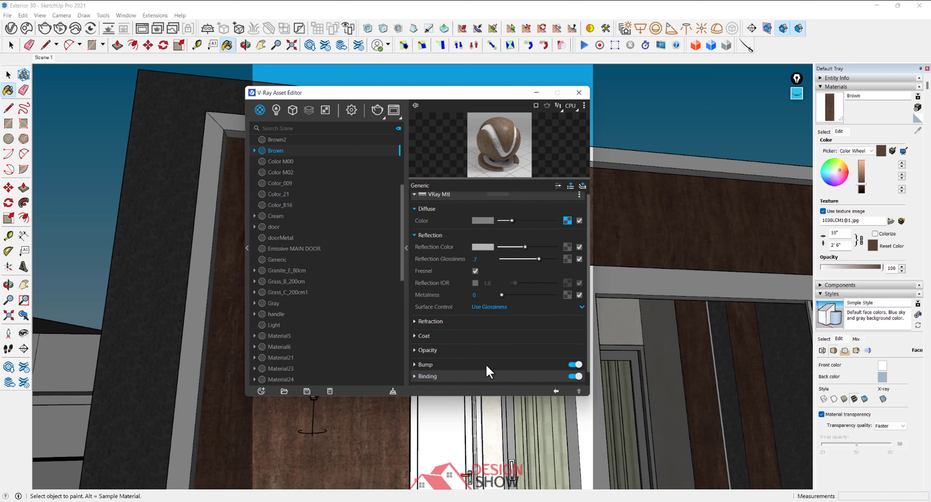
pyautogui.click(579, 93)
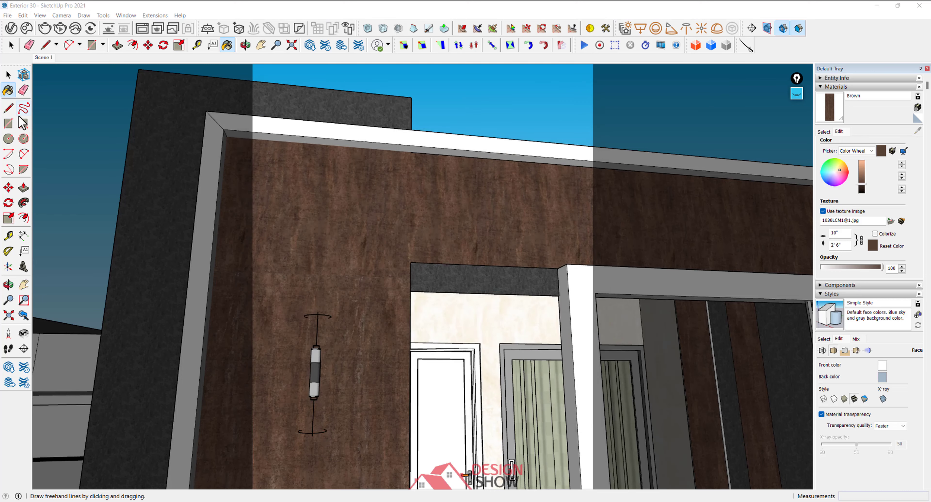
pyautogui.moveTo(300, 129); pyautogui.dragTo(311, 176, button='middle')
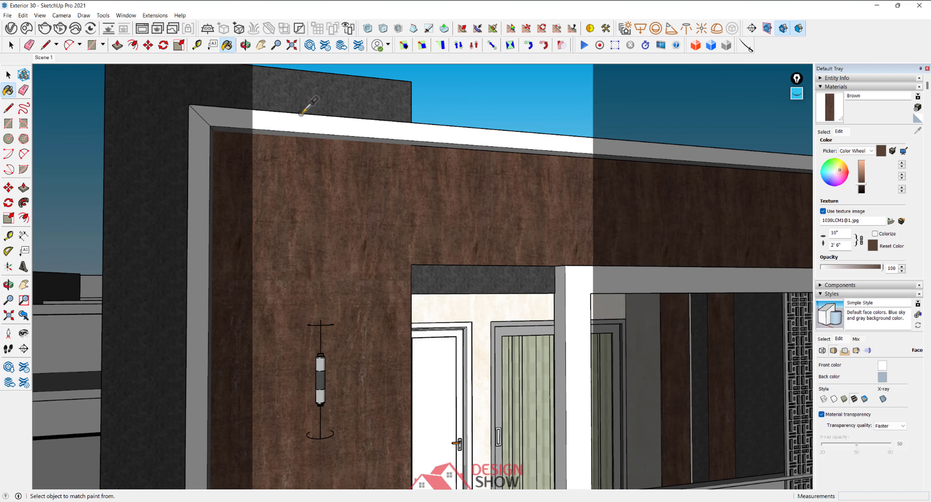
pyautogui.keyDown('alt'); pyautogui.click(308, 95); pyautogui.keyUp('alt')
pyautogui.click(11, 29)
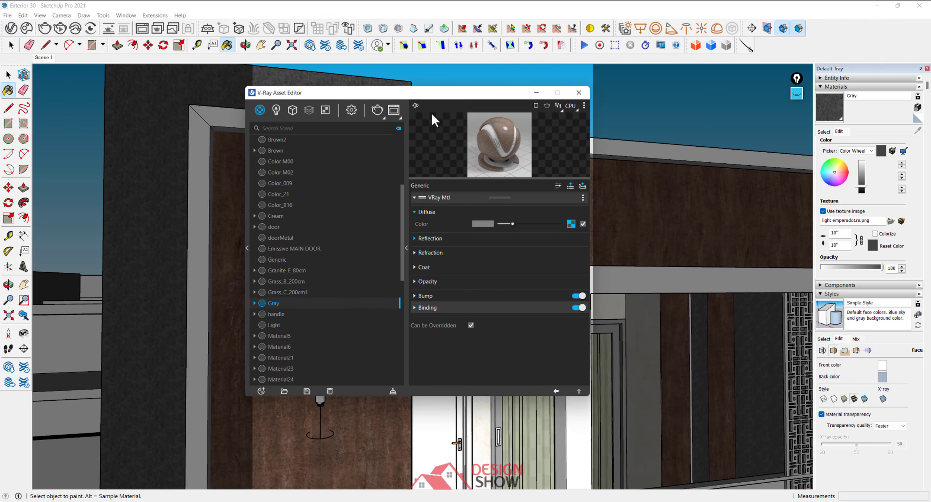
pyautogui.moveTo(431, 97); pyautogui.dragTo(670, 117)
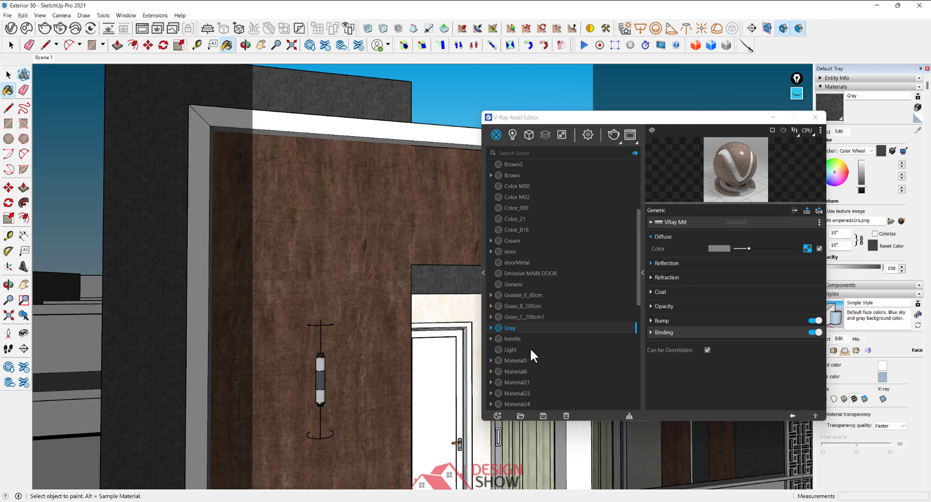
# Reload Gray's settings after sampling Brown, enlarge its preview, and frame the whole facade.
pyautogui.keyDown('alt'); pyautogui.click(359, 185); pyautogui.keyUp('alt')
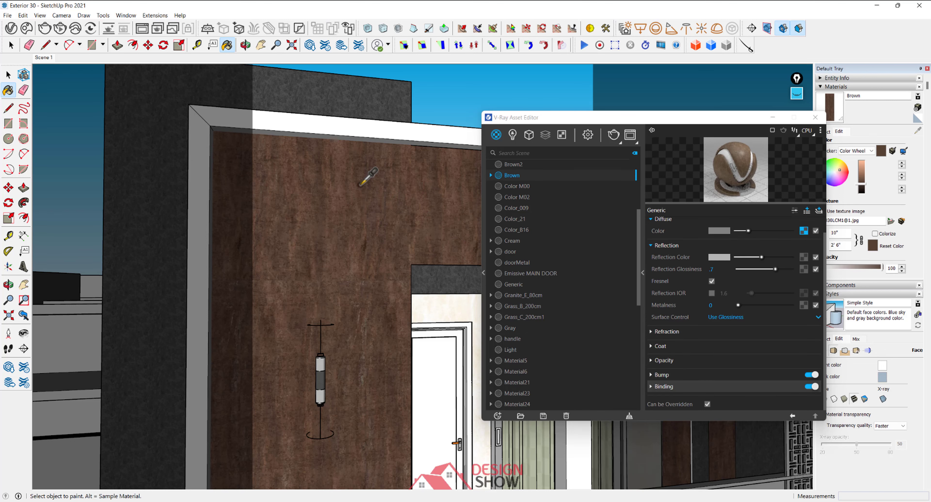
pyautogui.keyDown('alt'); pyautogui.click(382, 87); pyautogui.keyUp('alt')
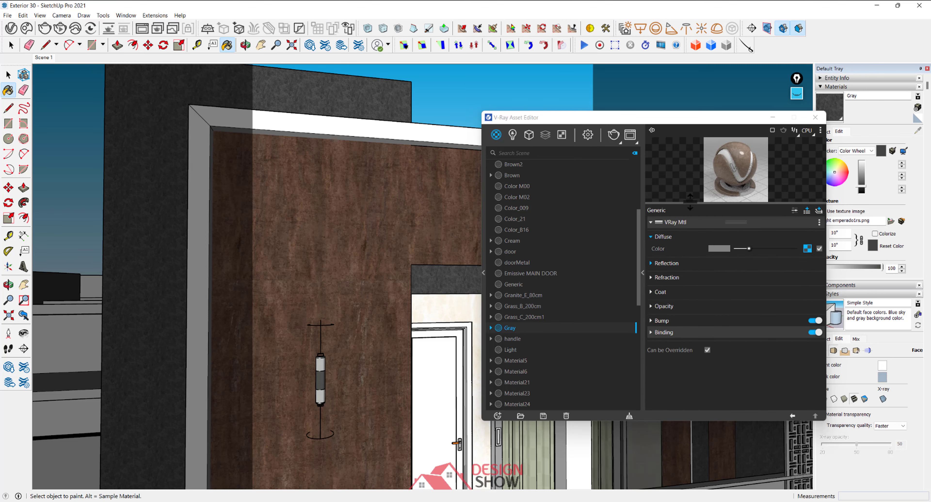
pyautogui.moveTo(698, 261); pyautogui.dragTo(693, 260)
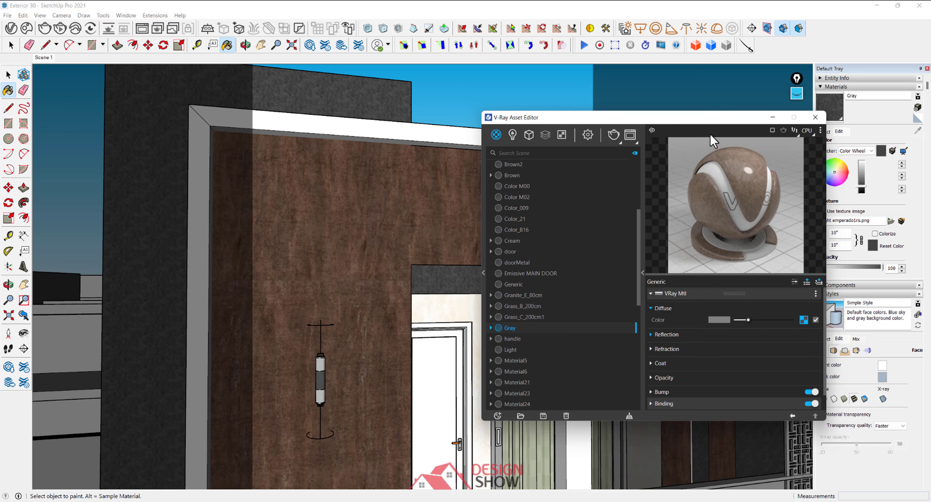
pyautogui.moveTo(699, 118); pyautogui.dragTo(596, 113)
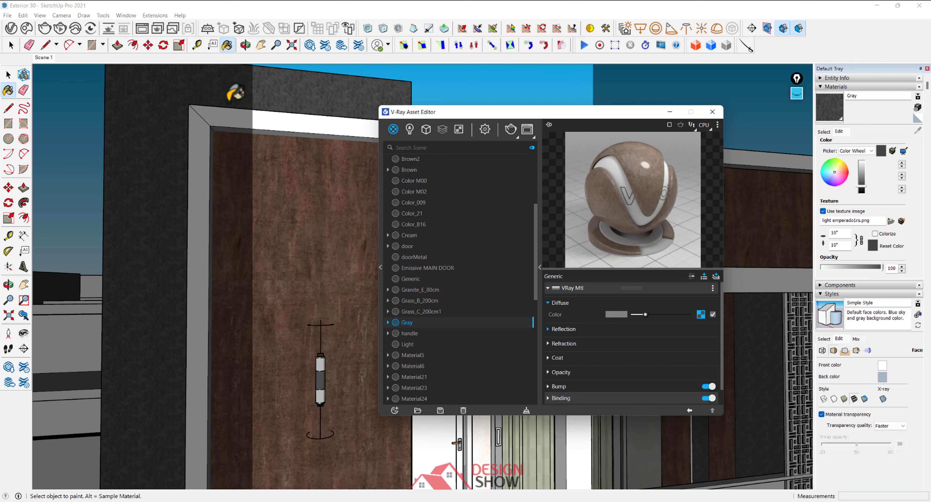
pyautogui.moveTo(228, 107); pyautogui.dragTo(228, 105, button='middle')
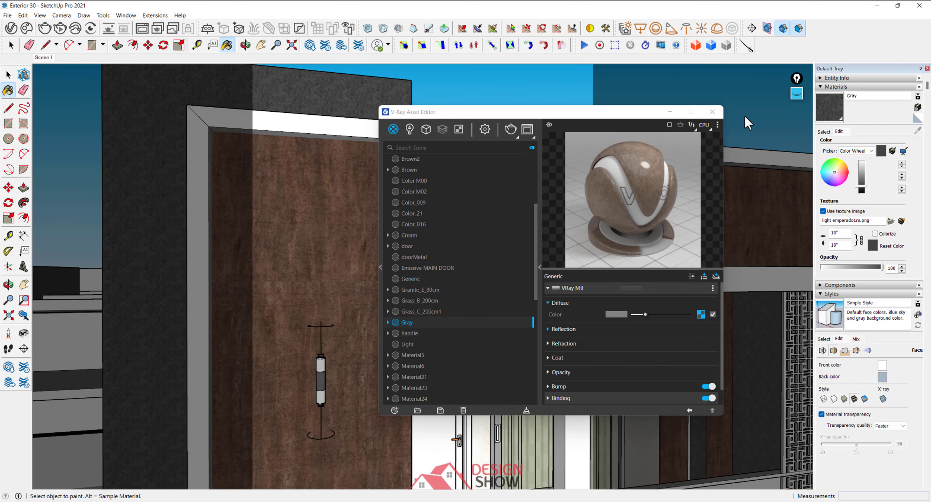
pyautogui.click(838, 87)
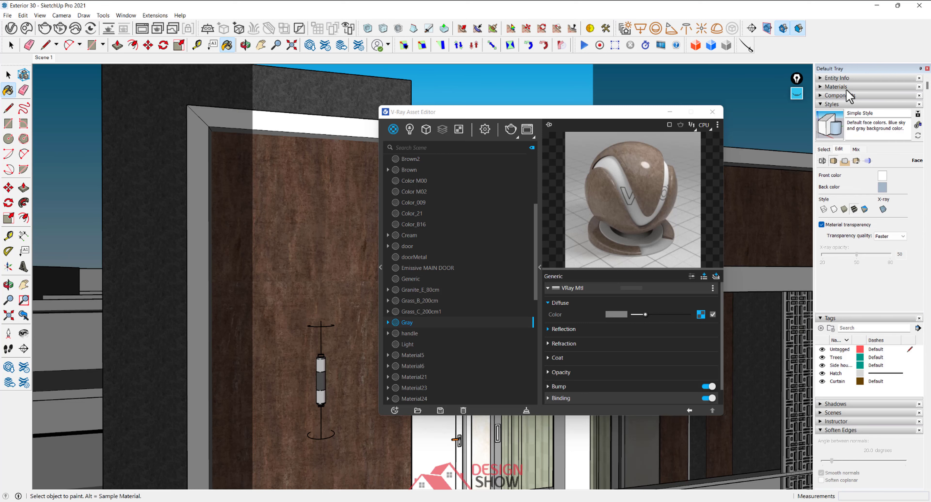
pyautogui.click(828, 86)
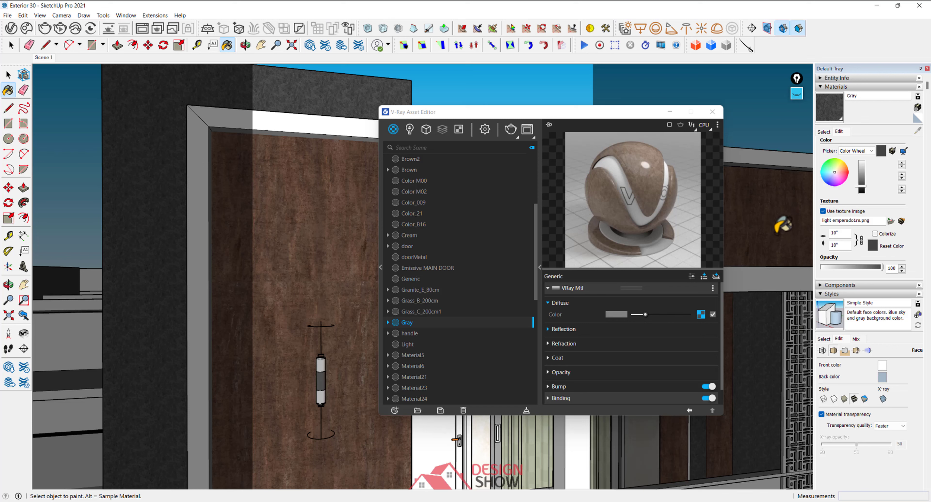
pyautogui.moveTo(790, 214); pyautogui.dragTo(531, 224, button='middle')
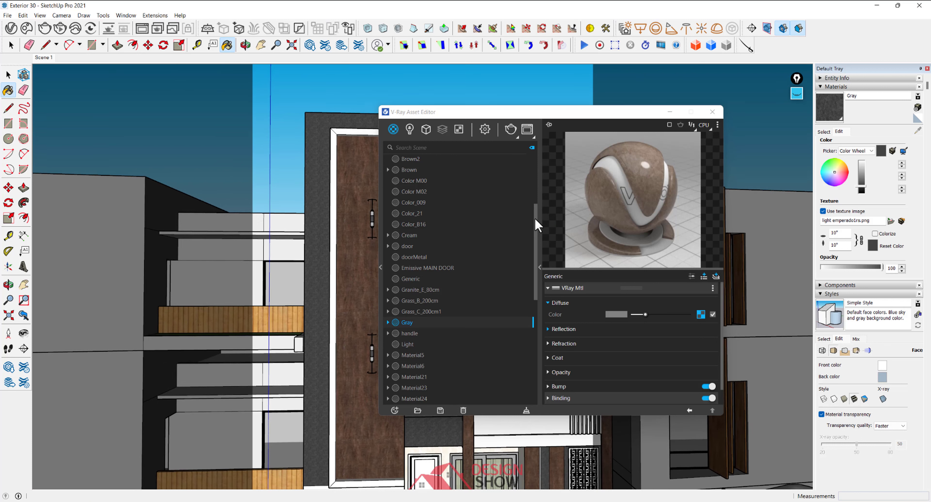
# Reveal the Tags panel, select the Trees tag, and zoom in on the balcony railing.
pyautogui.moveTo(532, 224)
pyautogui.keyDown('shift'); pyautogui.mouseDown(button='middle')
pyautogui.moveTo(315, 263)
pyautogui.moveTo(356, 420)
pyautogui.mouseUp(button='middle'); pyautogui.keyUp('shift')
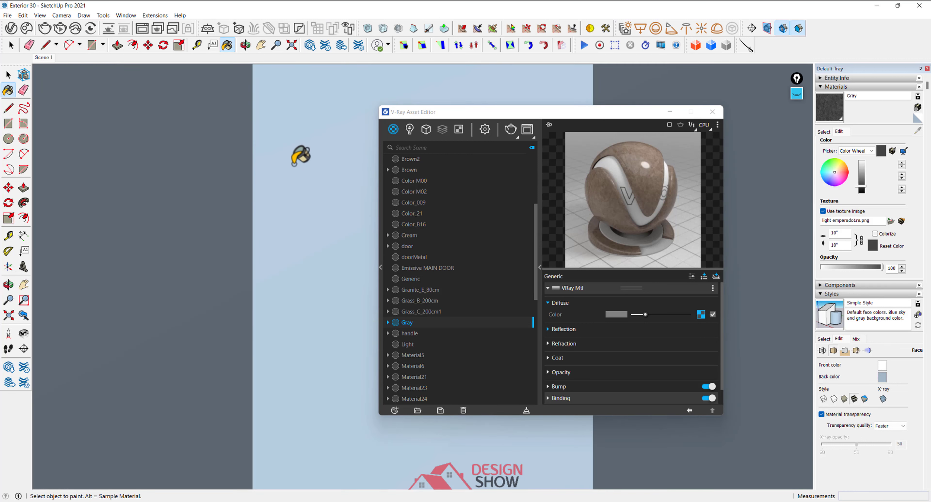
pyautogui.click(837, 295)
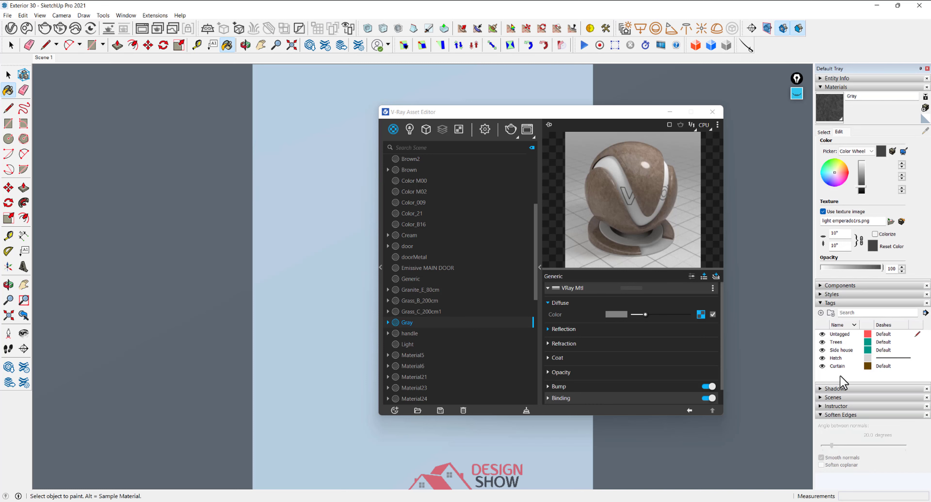
pyautogui.click(822, 343)
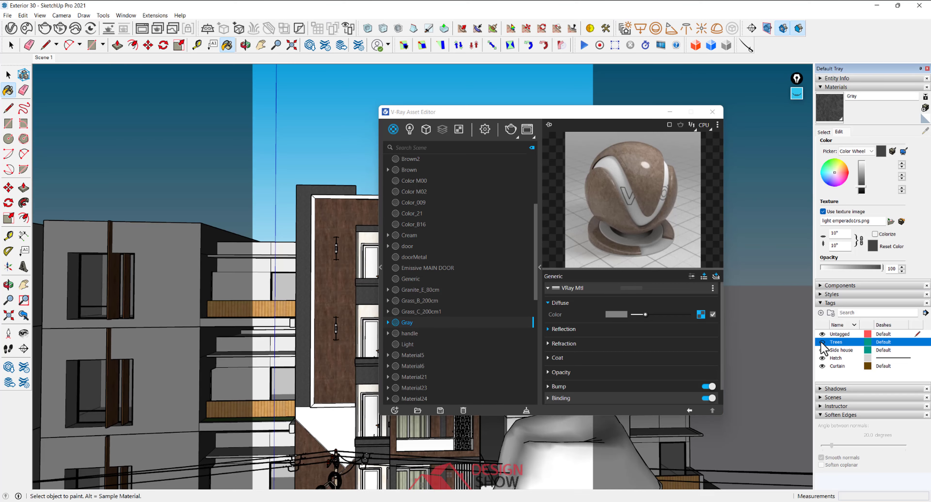
pyautogui.moveTo(333, 311); pyautogui.dragTo(228, 390, button='middle')
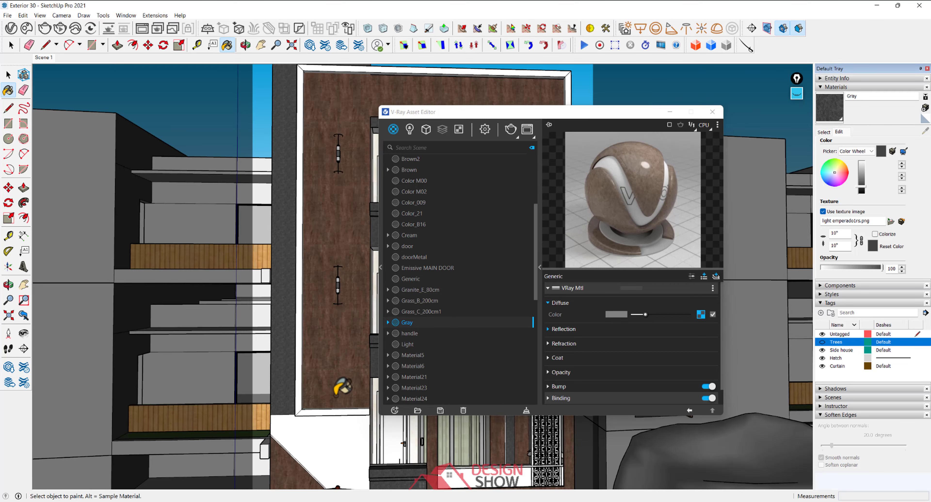
pyautogui.scroll(3, 326, 332)
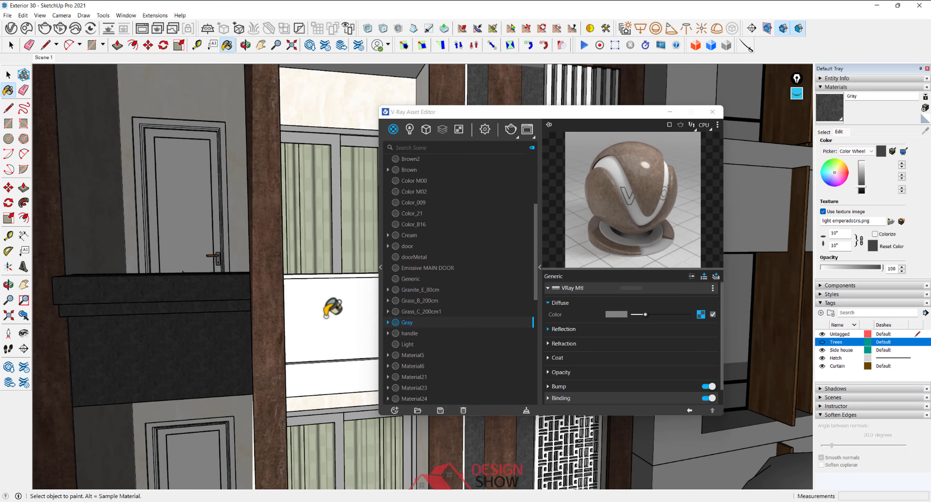
pyautogui.moveTo(327, 308)
pyautogui.keyDown('shift'); pyautogui.mouseDown(button='middle')
pyautogui.moveTo(299, 303)
pyautogui.moveTo(395, 300)
pyautogui.mouseUp(button='middle'); pyautogui.keyUp('shift')
# Select the facade group, then add a Generic V-Ray material renamed 'R glass'.
pyautogui.press('space')
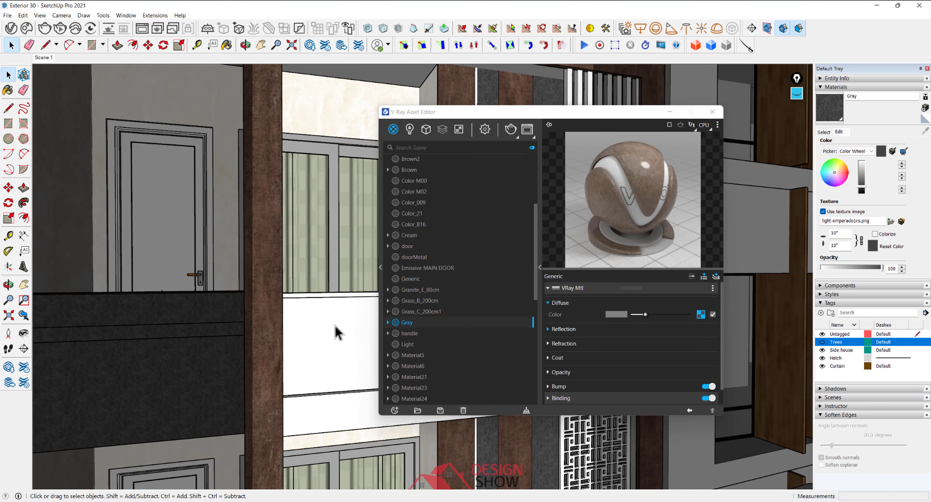
pyautogui.click(334, 324)
pyautogui.click(393, 129)
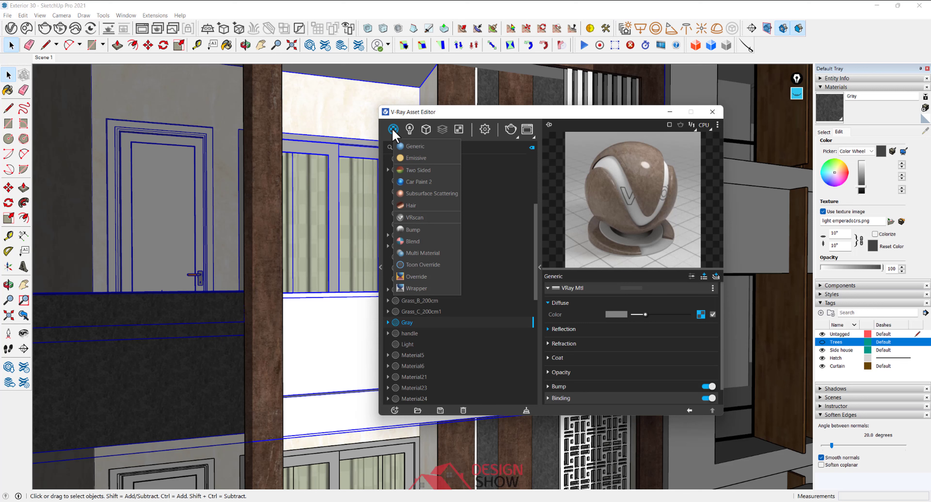
pyautogui.click(406, 147)
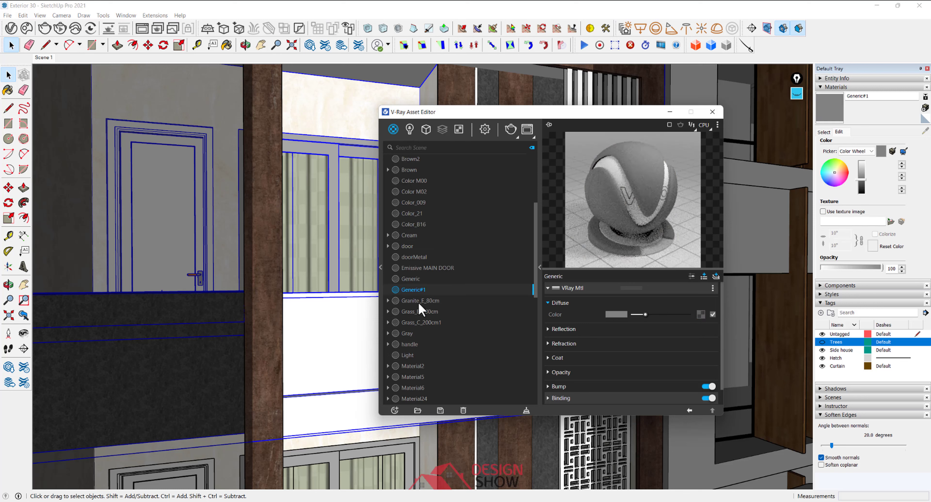
pyautogui.doubleClick(417, 291)
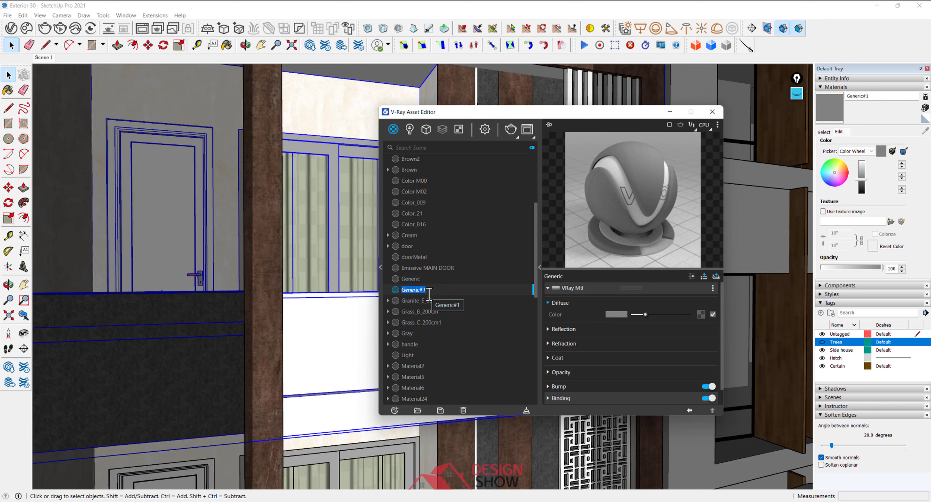
pyautogui.write('R glass')
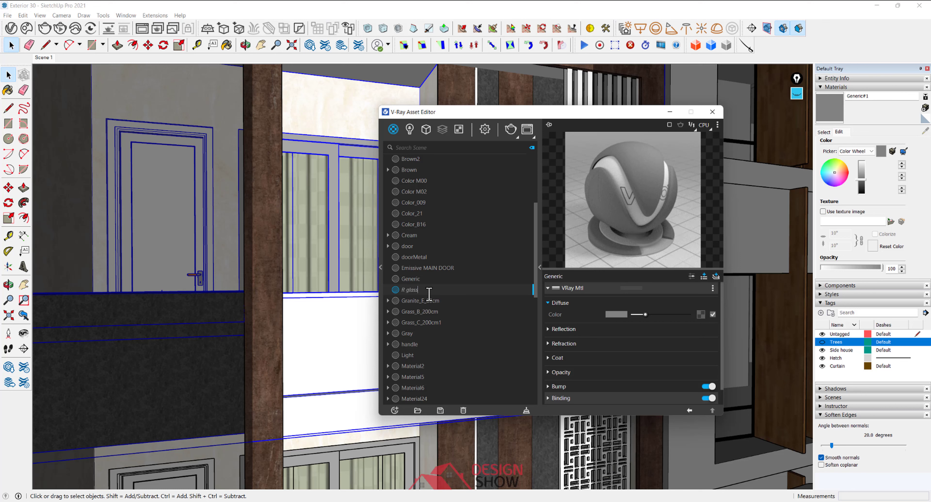
pyautogui.press('Return')
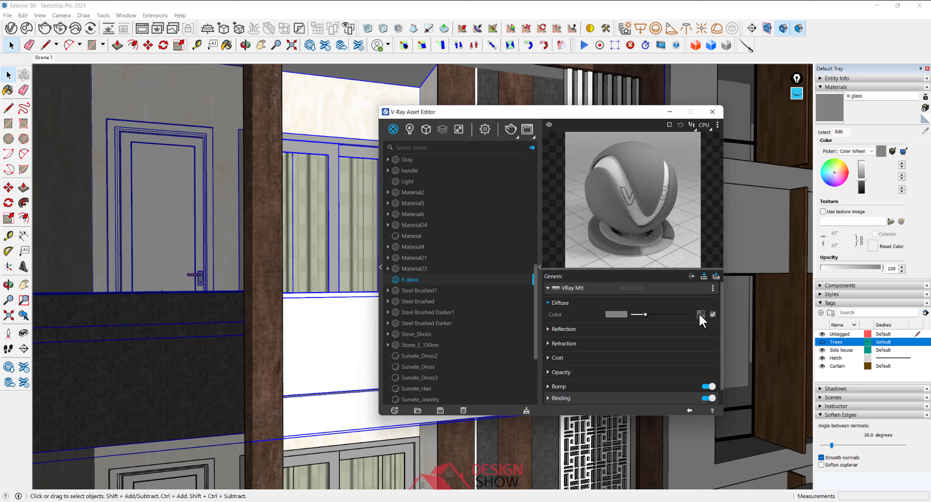
# Set R glass's reflection and refraction colours to white for clear glass.
pyautogui.click(700, 315)
pyautogui.click(624, 249)
pyautogui.click(590, 334)
pyautogui.moveTo(658, 341); pyautogui.dragTo(691, 341)
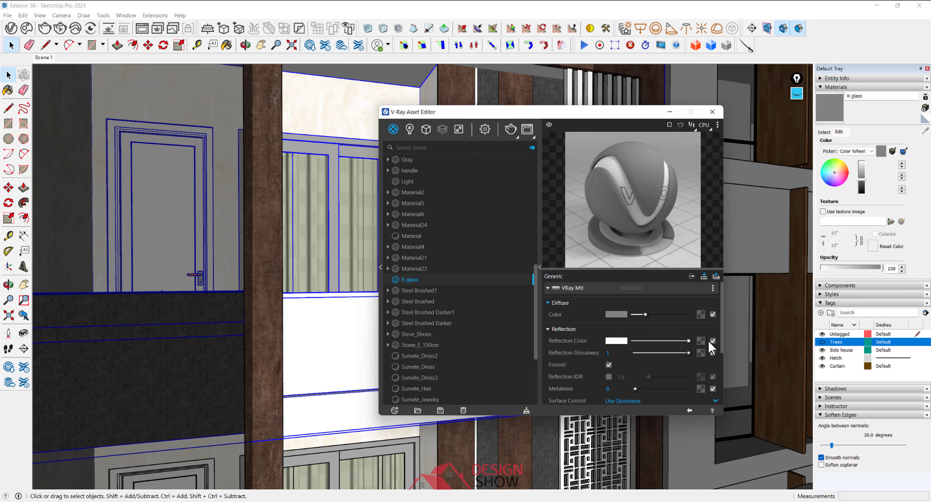
pyautogui.scroll(-2, 591, 340)
pyautogui.click(586, 370)
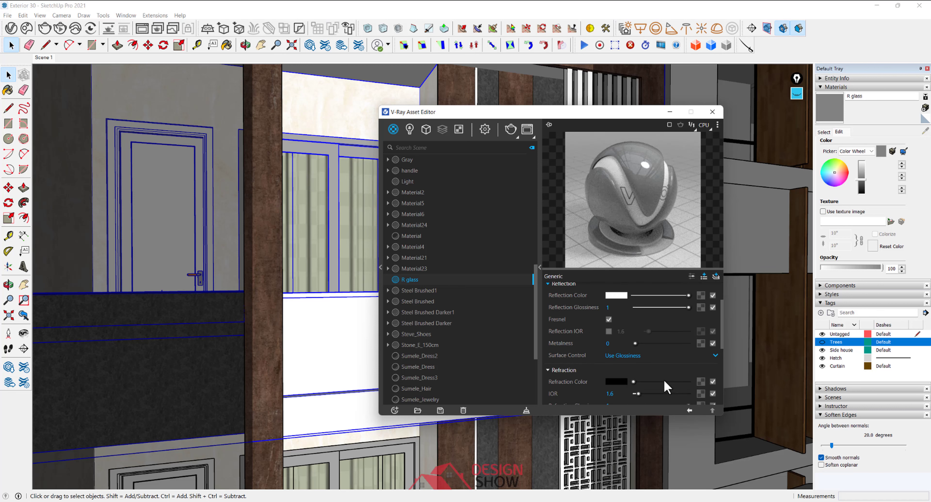
pyautogui.moveTo(633, 383); pyautogui.dragTo(689, 383)
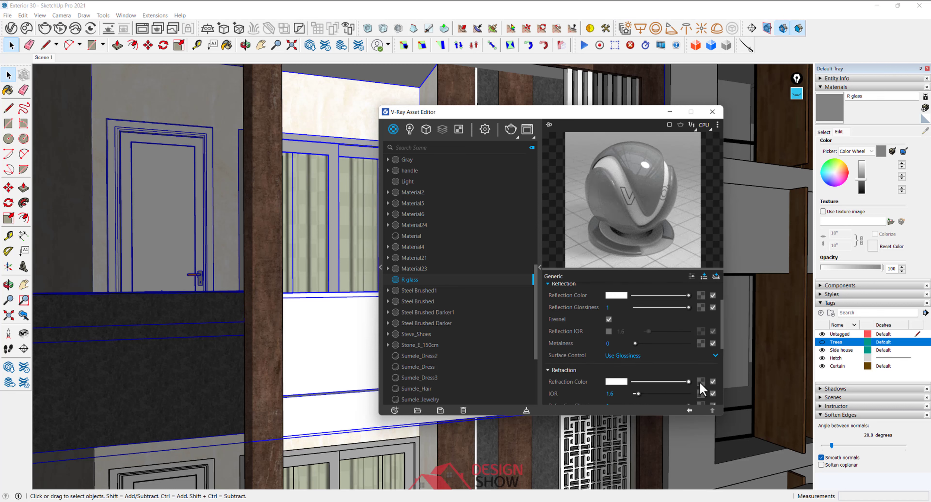
pyautogui.moveTo(680, 278)
pyautogui.mouseDown()
pyautogui.moveTo(679, 296)
pyautogui.moveTo(680, 250)
pyautogui.mouseUp()
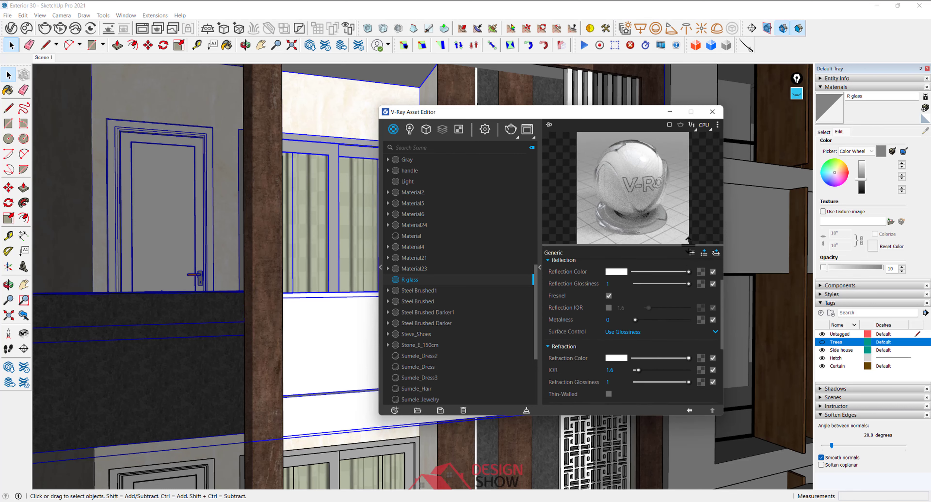
# Select every object using the R glass material and orbit to the glass balcony railing.
pyautogui.doubleClick(342, 356)
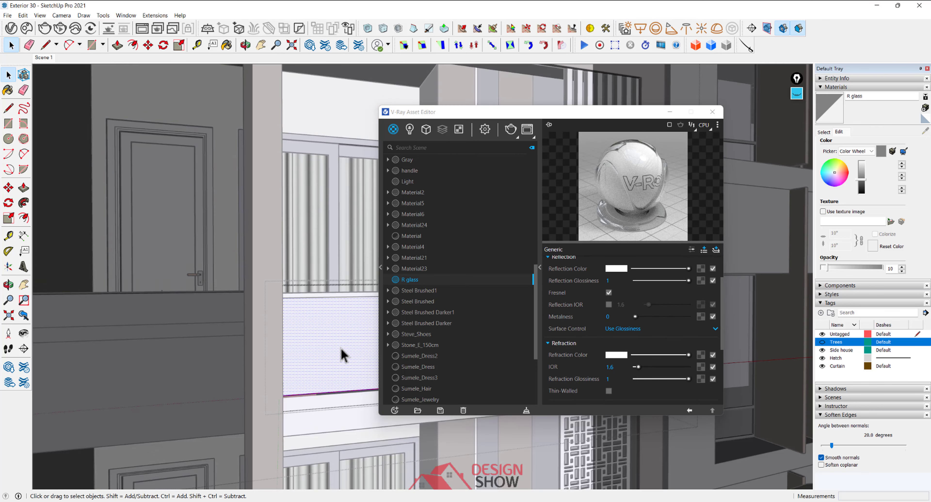
pyautogui.moveTo(463, 112); pyautogui.dragTo(673, 112)
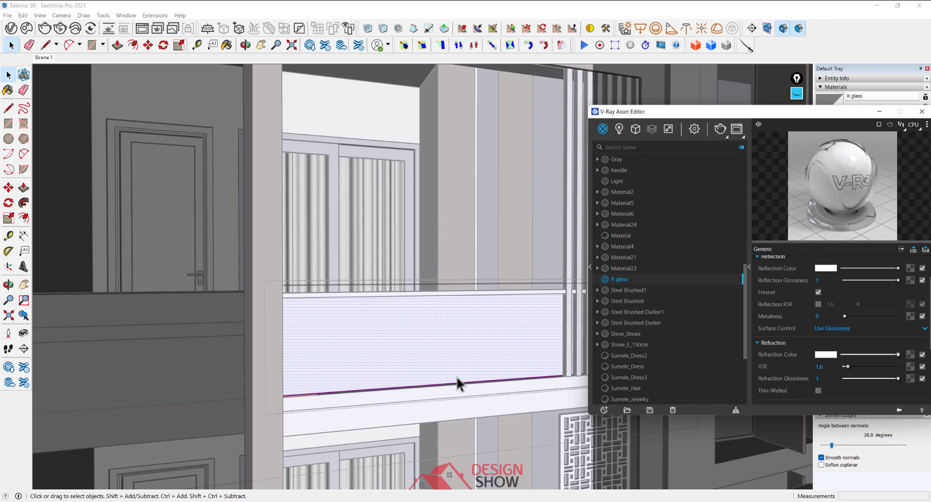
pyautogui.moveTo(532, 348); pyautogui.dragTo(327, 302, button='middle')
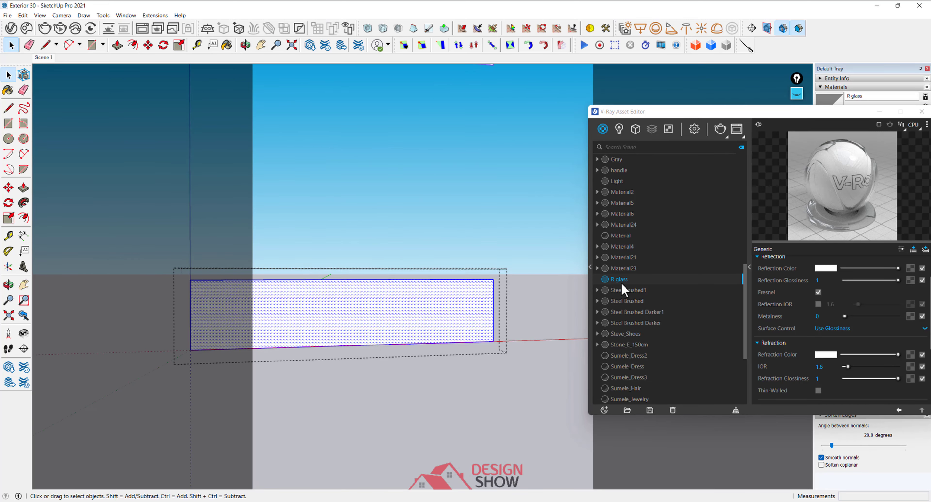
pyautogui.rightClick(621, 282)
pyautogui.click(637, 308)
pyautogui.moveTo(410, 318)
pyautogui.mouseDown(button='middle')
pyautogui.moveTo(450, 341)
pyautogui.moveTo(432, 307)
pyautogui.moveTo(479, 266)
pyautogui.moveTo(486, 320)
pyautogui.mouseUp(button='middle')
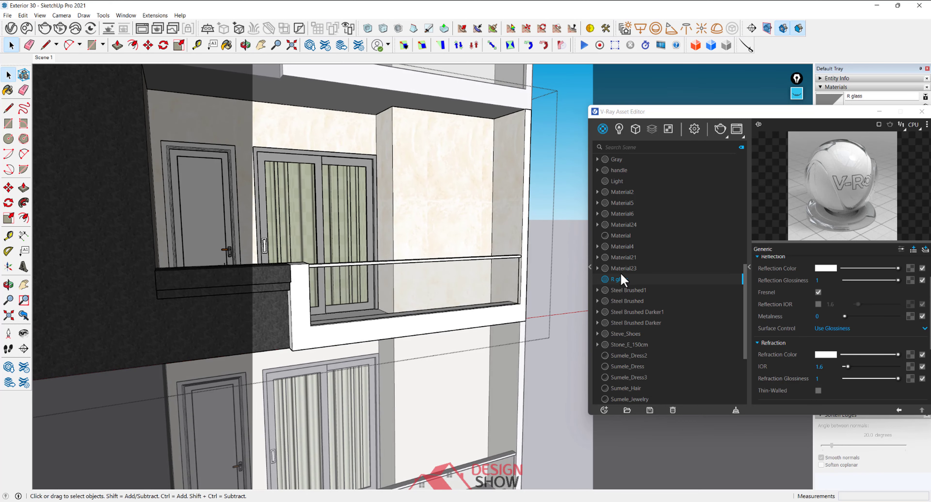
# Move the V-Ray editor back beside the model and enlarge the R glass preview.
pyautogui.click(608, 123)
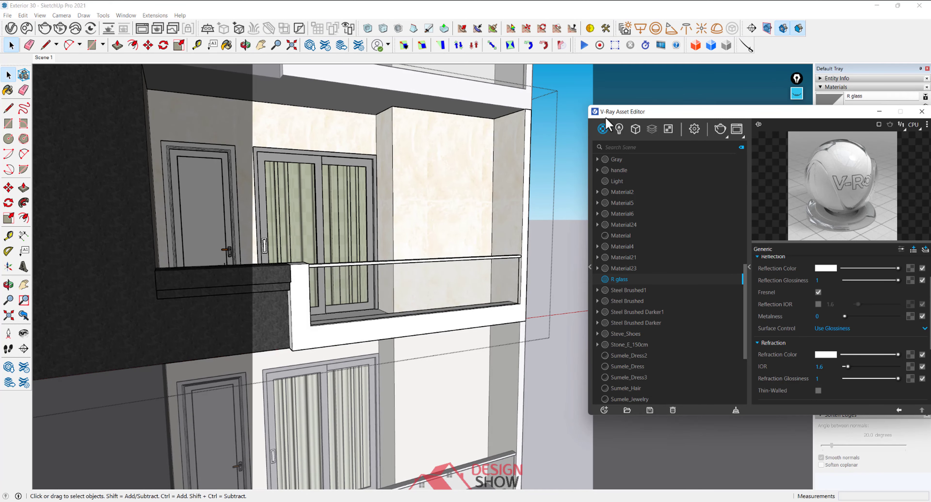
pyautogui.moveTo(705, 114); pyautogui.dragTo(478, 116)
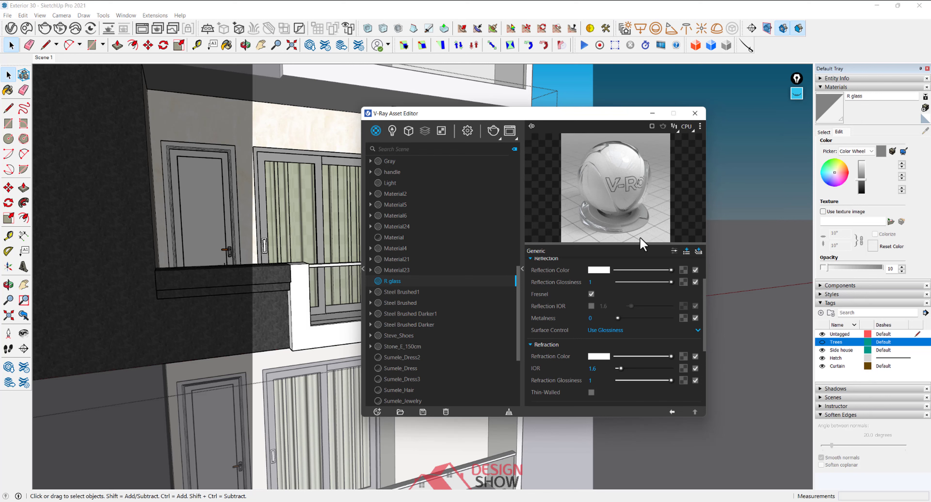
pyautogui.moveTo(641, 243); pyautogui.dragTo(642, 265)
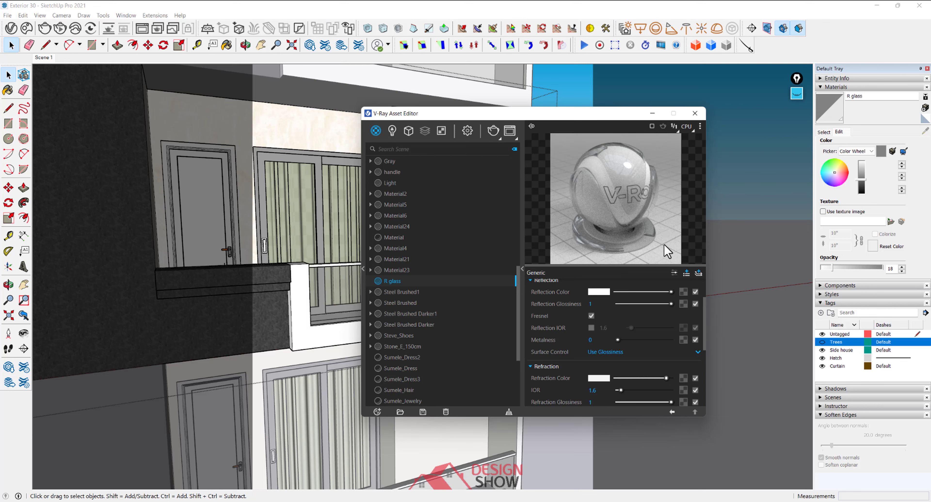
pyautogui.moveTo(655, 268); pyautogui.dragTo(656, 291)
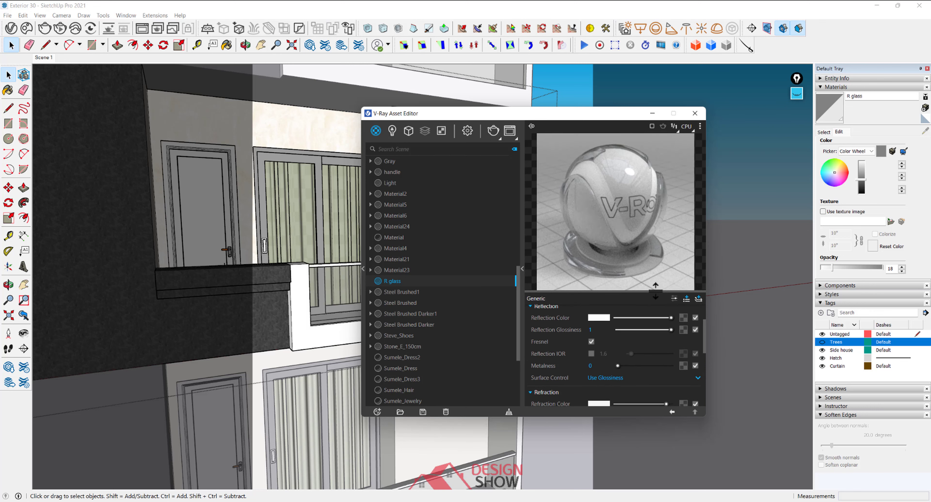
pyautogui.moveTo(656, 291); pyautogui.dragTo(657, 303)
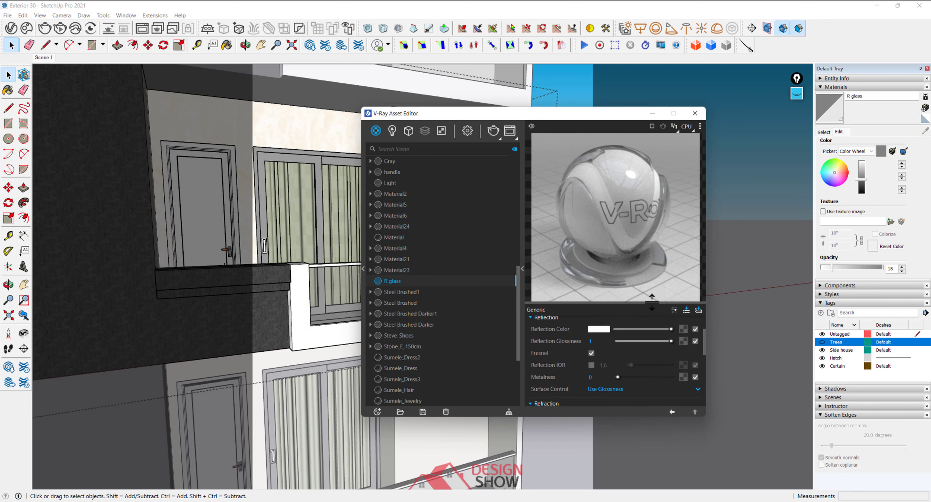
pyautogui.moveTo(654, 303); pyautogui.dragTo(654, 243)
pyautogui.scroll(2, 594, 317)
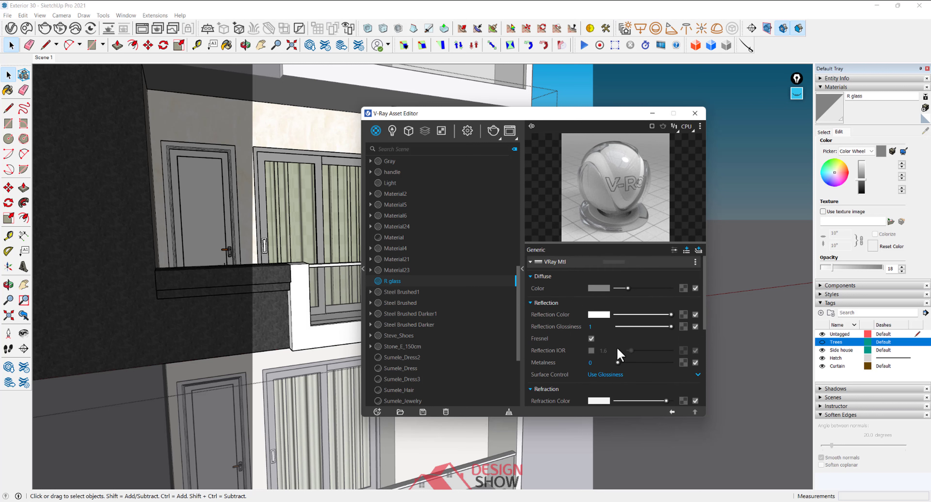
# Enable R glass's custom Reflection IOR and set it to 3.5.
pyautogui.click(592, 351)
pyautogui.write('5')
pyautogui.press('Return')
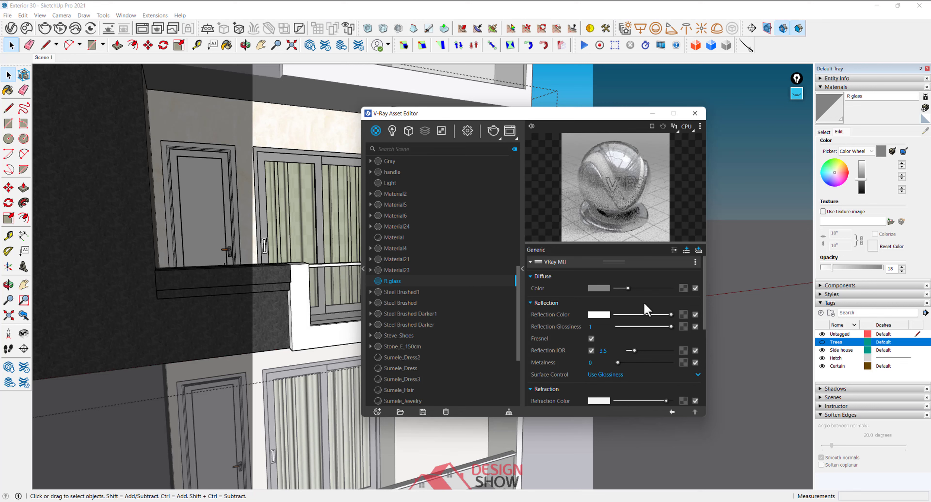
# Resize the material preview to check R glass's stronger reflections.
pyautogui.moveTo(638, 249); pyautogui.dragTo(640, 328)
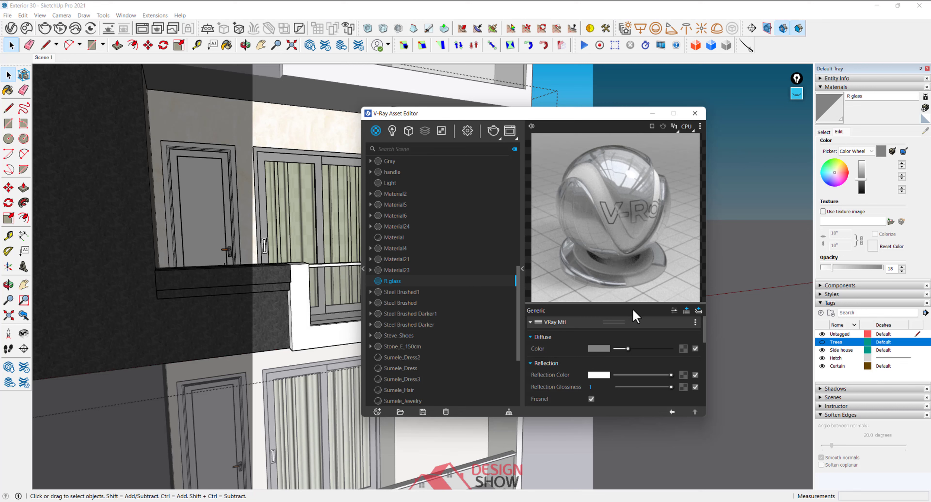
pyautogui.moveTo(630, 304); pyautogui.dragTo(631, 266)
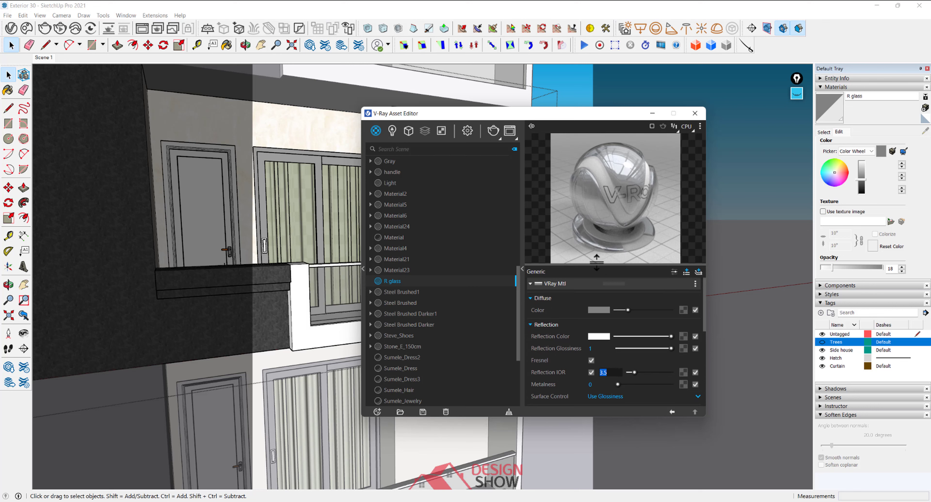
pyautogui.moveTo(596, 263); pyautogui.dragTo(596, 302)
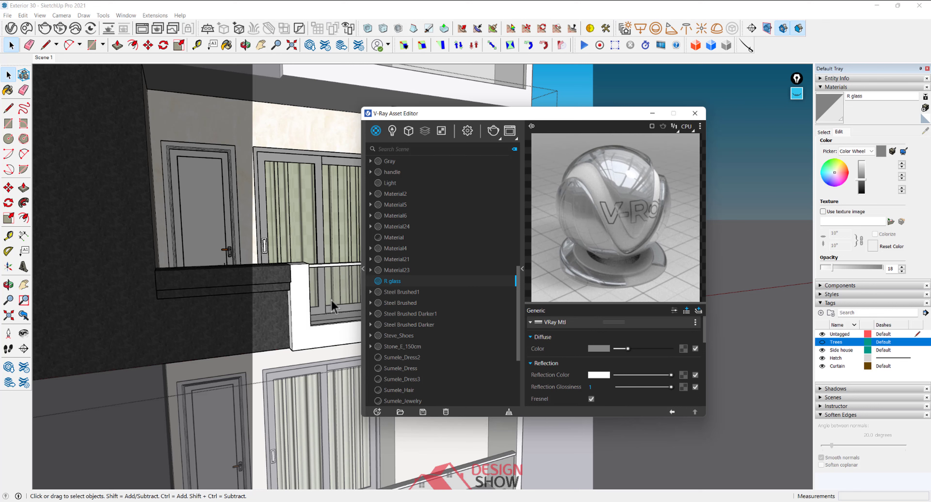
pyautogui.scroll(-2, 607, 362)
pyautogui.scroll(-1, 607, 362)
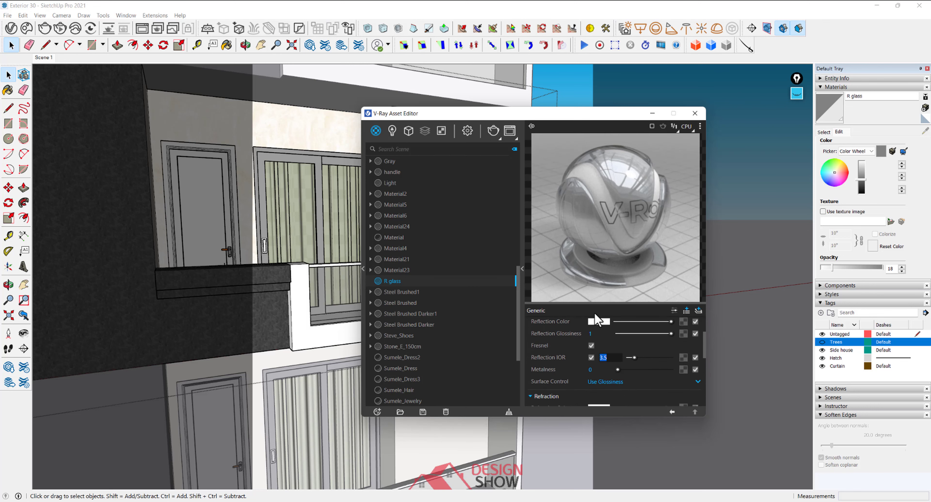
pyautogui.scroll(-1, 607, 362)
# Close the V-Ray editor and frame the building facade from street level.
pyautogui.moveTo(611, 305); pyautogui.dragTo(671, 117)
pyautogui.click(694, 113)
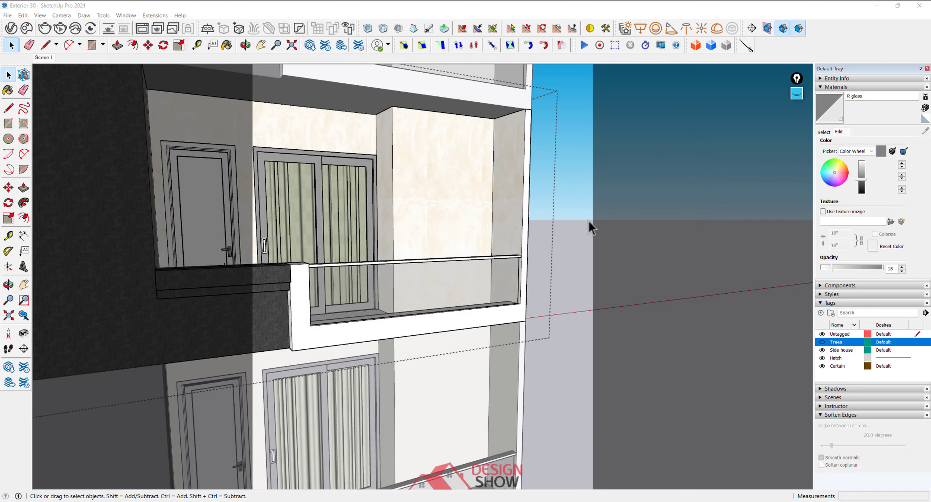
pyautogui.scroll(-5, 589, 221)
pyautogui.moveTo(588, 221)
pyautogui.mouseDown(button='middle')
pyautogui.moveTo(529, 197)
pyautogui.moveTo(514, 246)
pyautogui.mouseUp(button='middle')
pyautogui.scroll(-3, 513, 247)
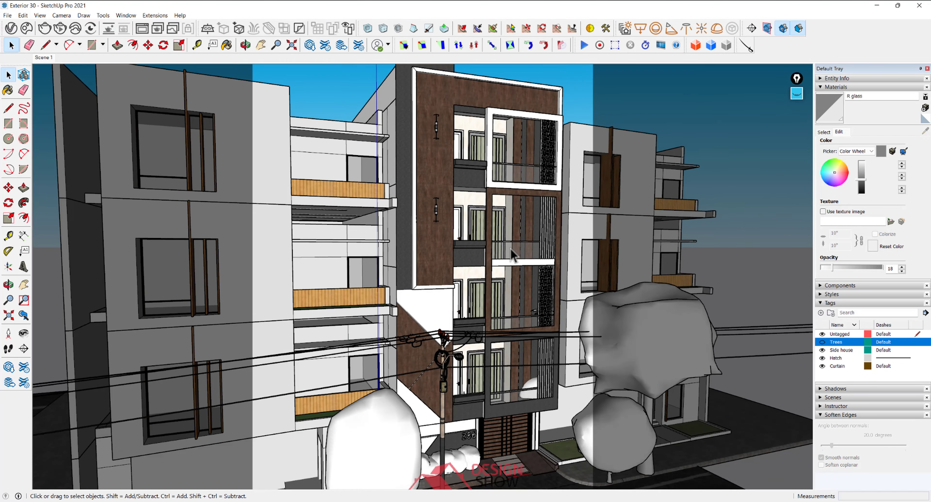
pyautogui.scroll(3, 528, 271)
pyautogui.scroll(2, 544, 292)
pyautogui.scroll(3, 544, 293)
pyautogui.scroll(1, 539, 271)
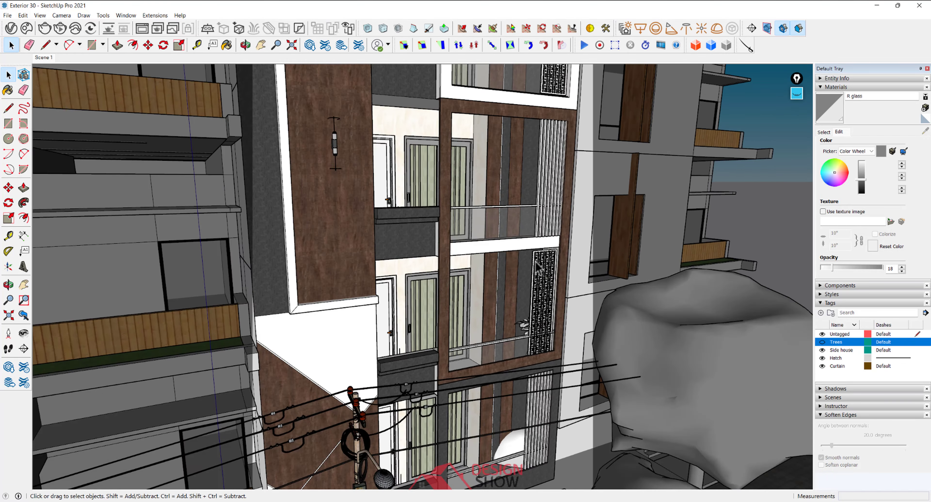
pyautogui.keyDown('shift'); pyautogui.moveTo(388, 197); pyautogui.dragTo(371, 185, button='middle'); pyautogui.keyUp('shift')
pyautogui.scroll(-3, 371, 185)
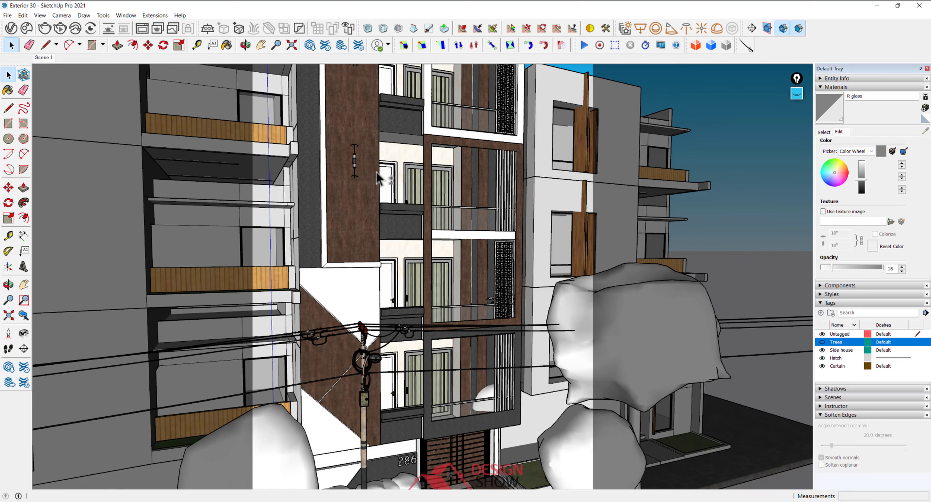
pyautogui.scroll(2, 380, 199)
pyautogui.scroll(1, 387, 210)
pyautogui.scroll(-3, 391, 214)
pyautogui.moveTo(391, 214); pyautogui.dragTo(376, 217, button='middle')
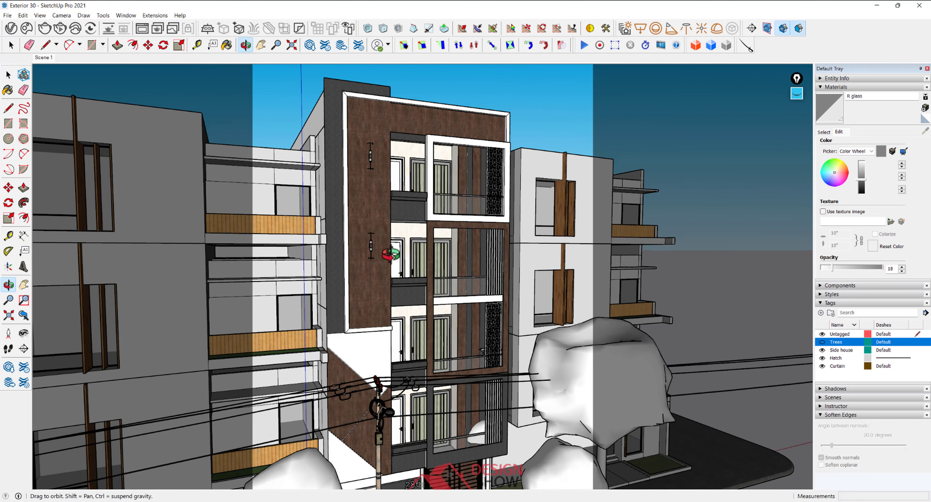
# Reopen the V-Ray Asset Editor on R glass with its settings collapsed.
pyautogui.press('space')
pyautogui.click(14, 45)
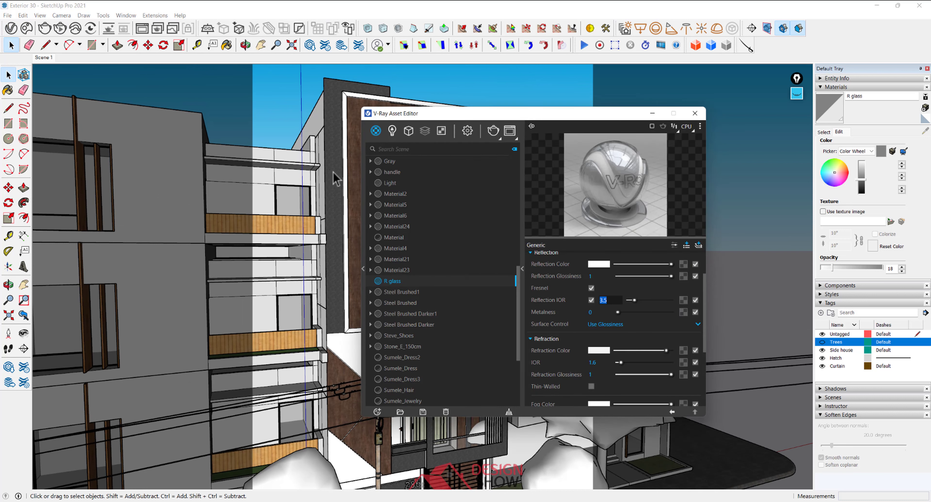
pyautogui.click(522, 271)
# Open the Chaos Cosmos material library and move the Asset Editor aside.
pyautogui.click(362, 269)
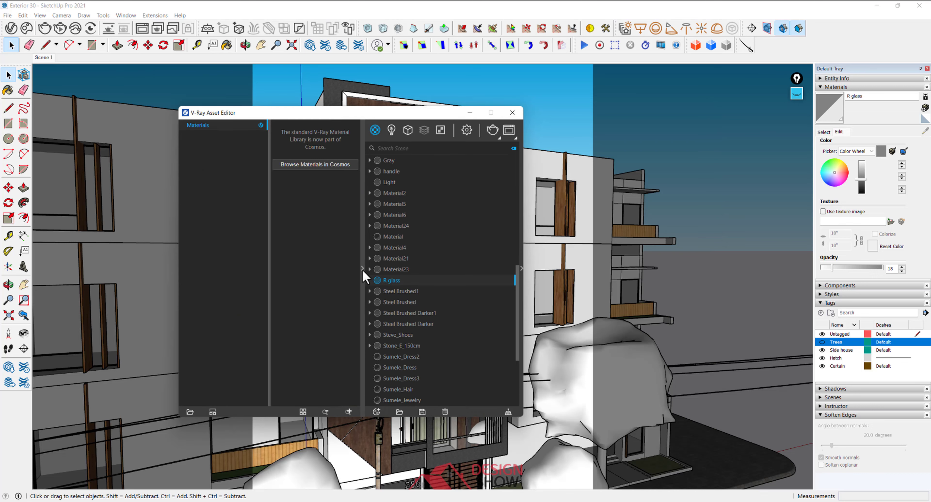
pyautogui.click(293, 173)
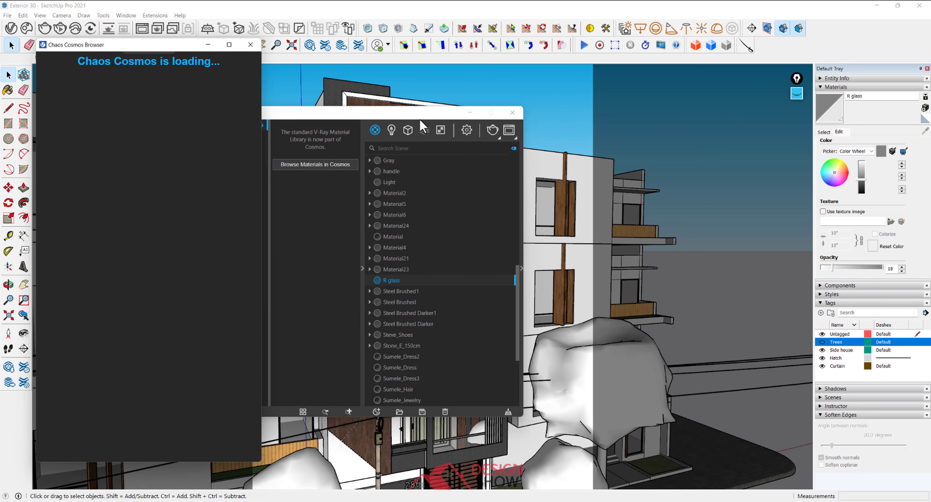
pyautogui.moveTo(419, 118); pyautogui.dragTo(546, 120)
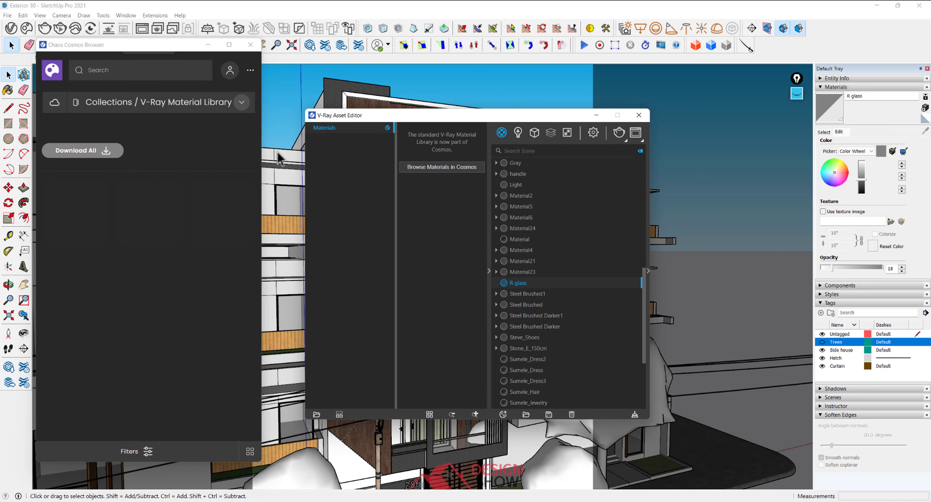
pyautogui.click(94, 69)
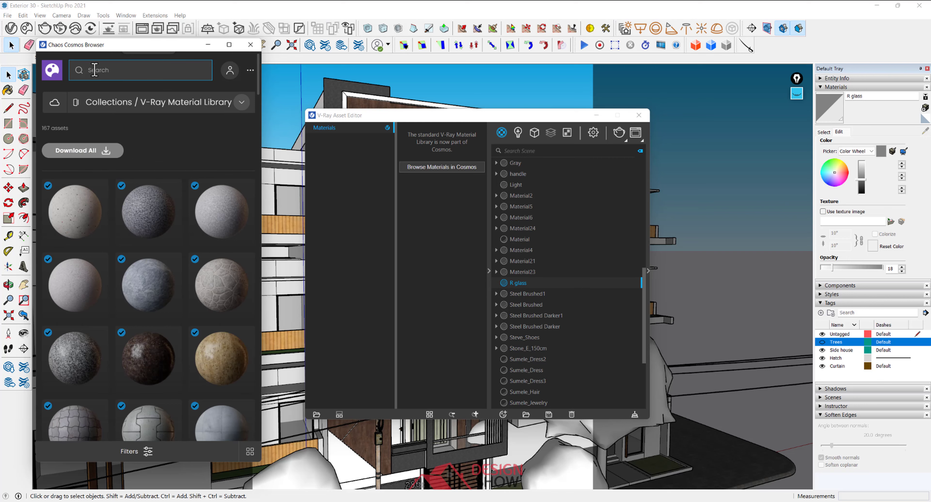
# Scroll through the 167 assets of the V-Ray Material Library collection.
pyautogui.scroll(-5, 149, 271)
pyautogui.scroll(1, 149, 235)
pyautogui.scroll(3, 151, 253)
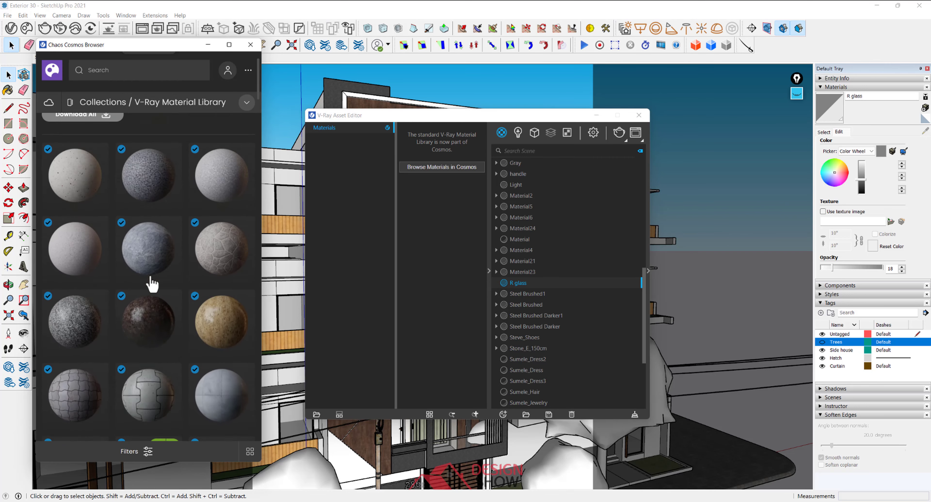
pyautogui.scroll(-5, 149, 282)
pyautogui.scroll(-3, 227, 267)
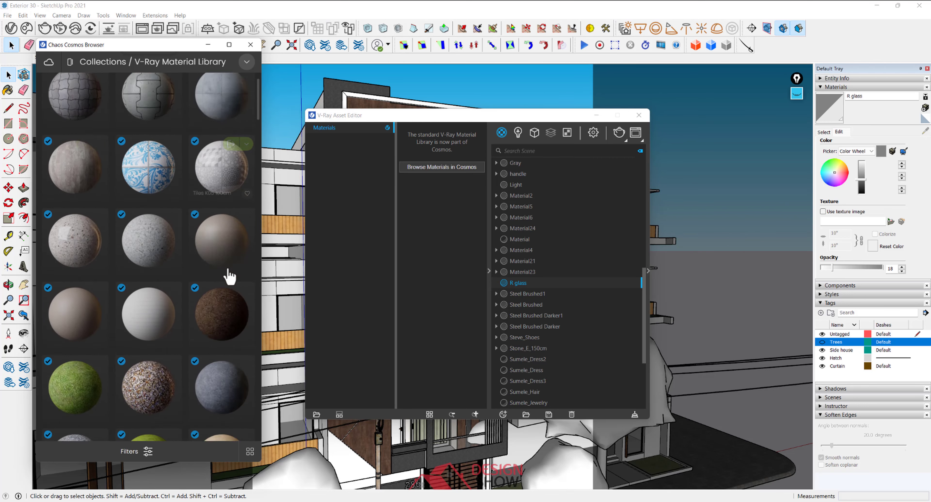
pyautogui.scroll(-2, 229, 277)
pyautogui.scroll(-5, 191, 316)
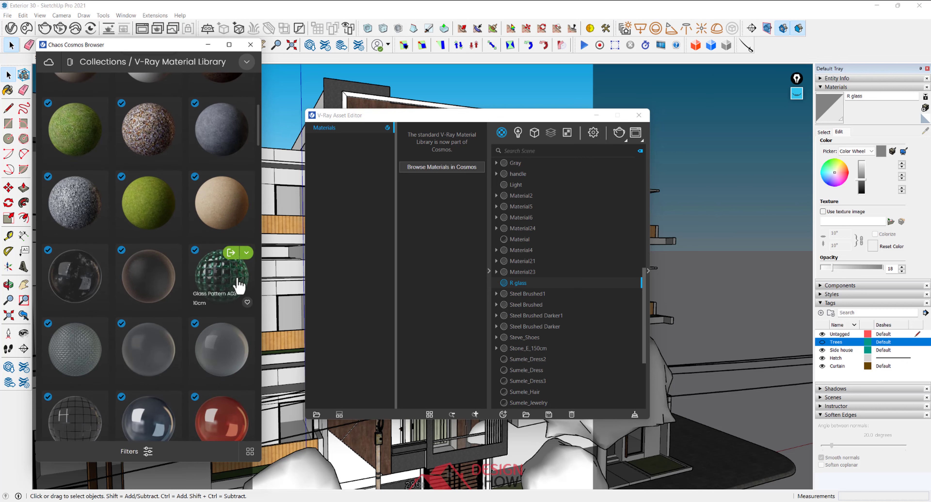
pyautogui.scroll(-1, 235, 267)
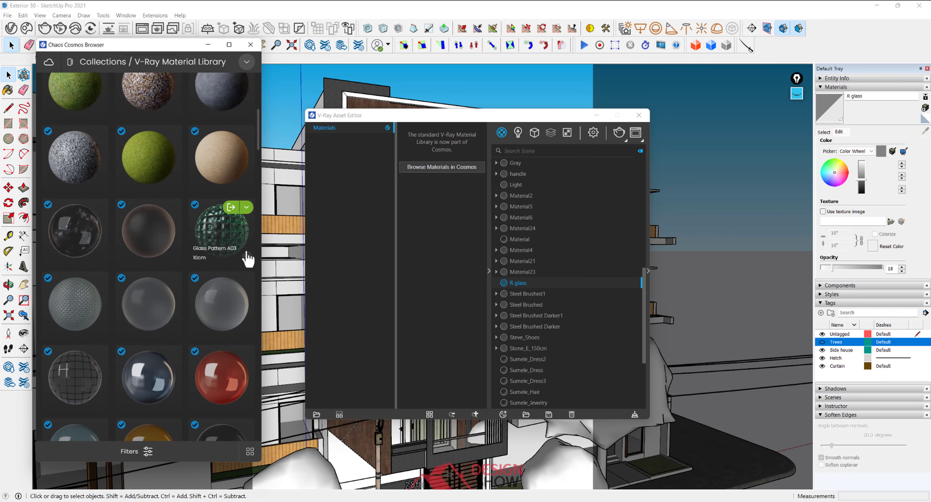
pyautogui.scroll(-5, 89, 260)
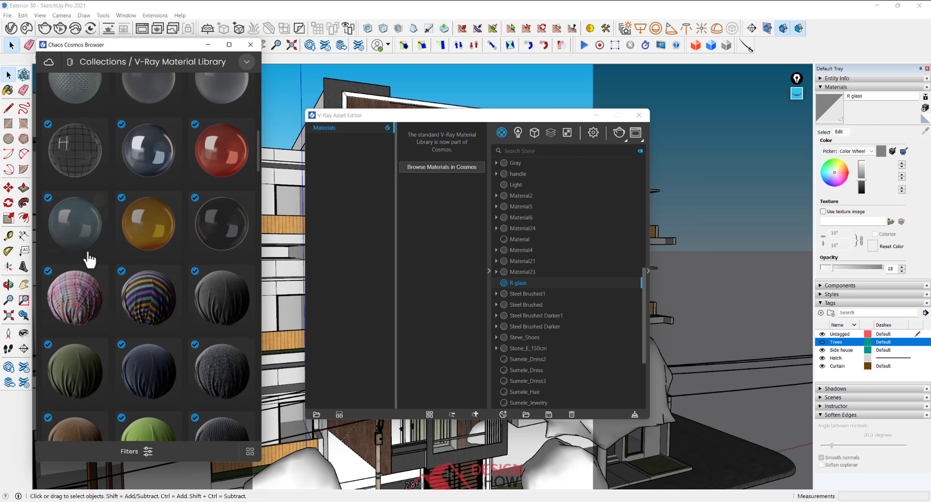
pyautogui.scroll(-3, 89, 261)
pyautogui.scroll(1, 100, 201)
pyautogui.scroll(-4, 114, 208)
pyautogui.scroll(-3, 110, 100)
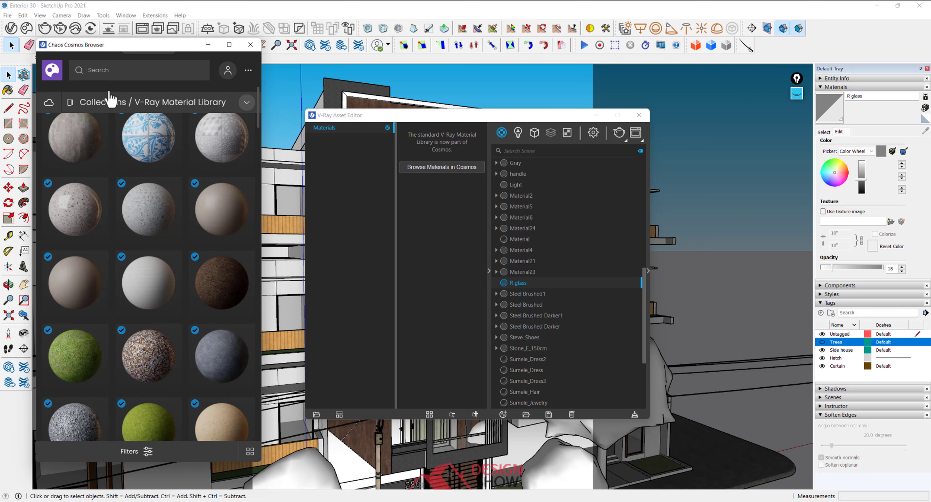
# Filter Cosmos to Materials / Metal, listing 15 metal assets, and close the V-Ray editor.
pyautogui.click(54, 79)
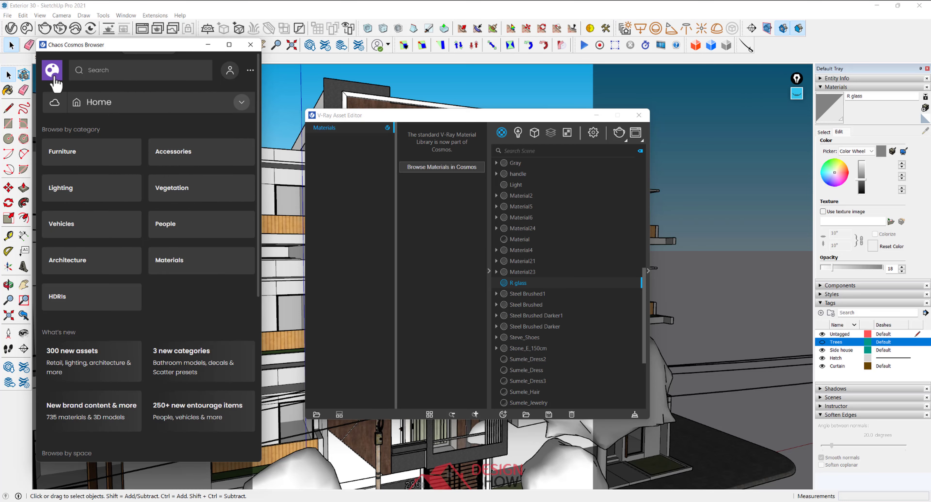
pyautogui.click(168, 278)
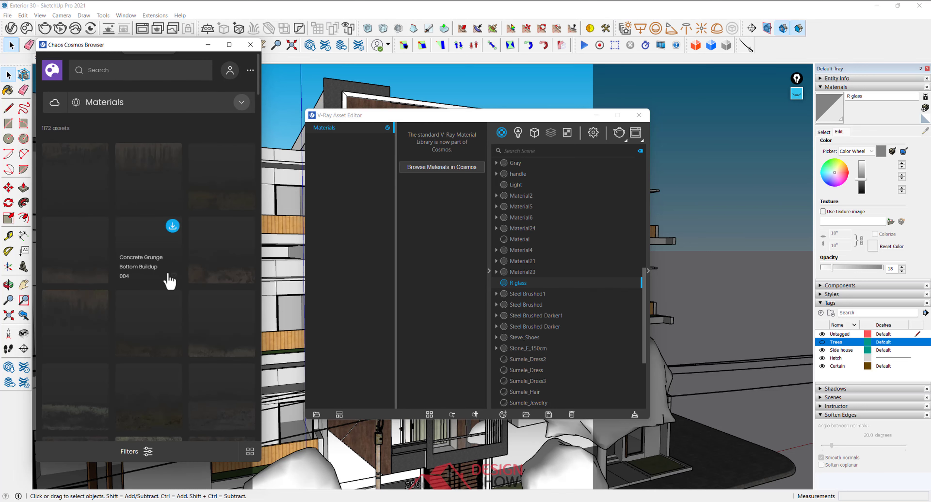
pyautogui.click(242, 103)
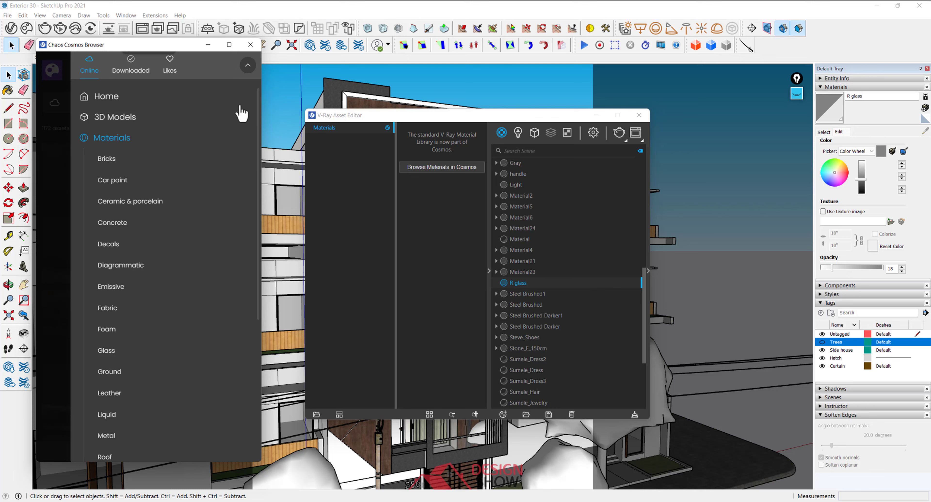
pyautogui.scroll(-3, 108, 356)
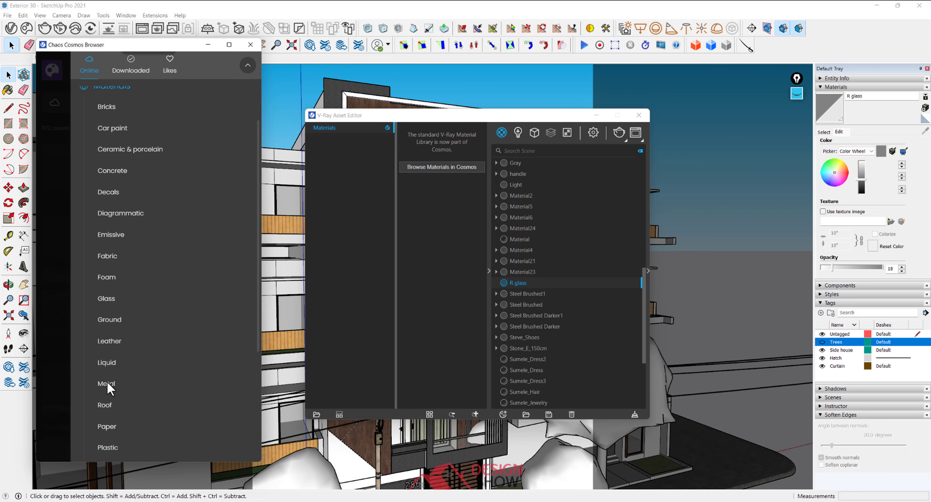
pyautogui.click(107, 348)
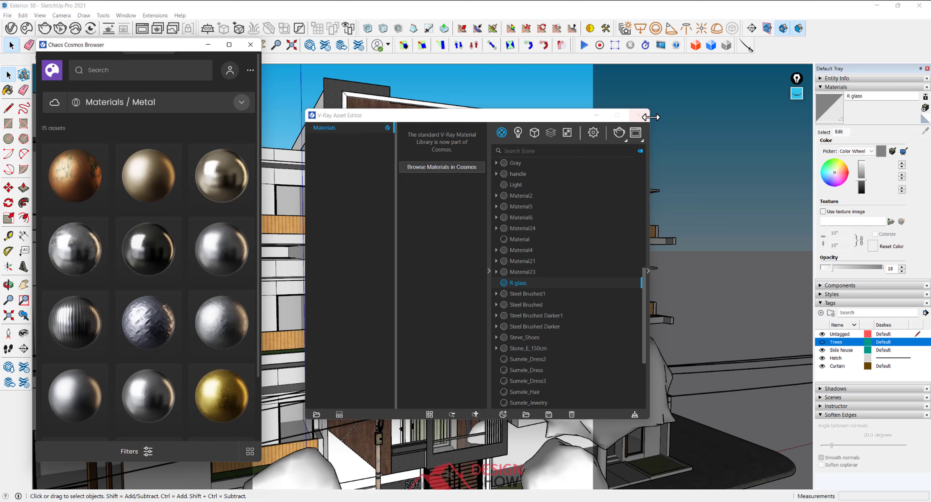
pyautogui.click(638, 115)
pyautogui.scroll(-3, 148, 325)
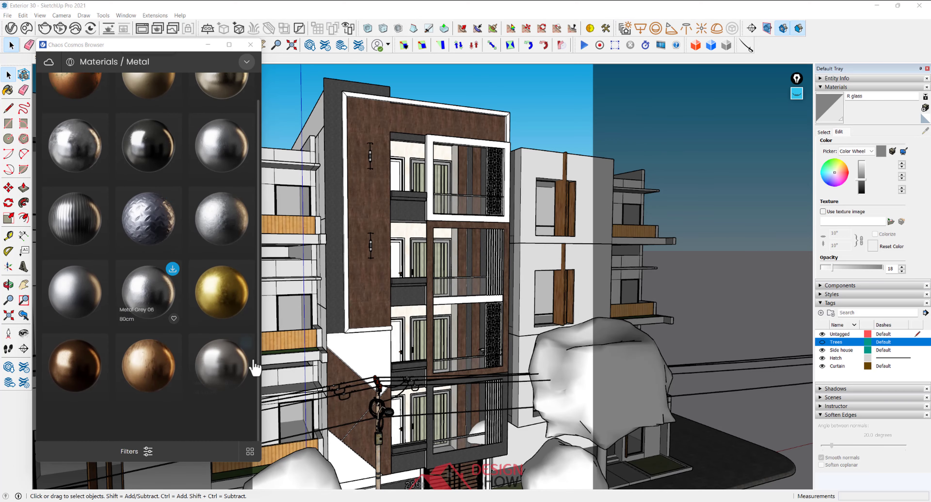
# Zoom and orbit to a close view of the curtained balcony window and its railing.
pyautogui.scroll(3, 497, 179)
pyautogui.scroll(3, 497, 178)
pyautogui.scroll(2, 497, 179)
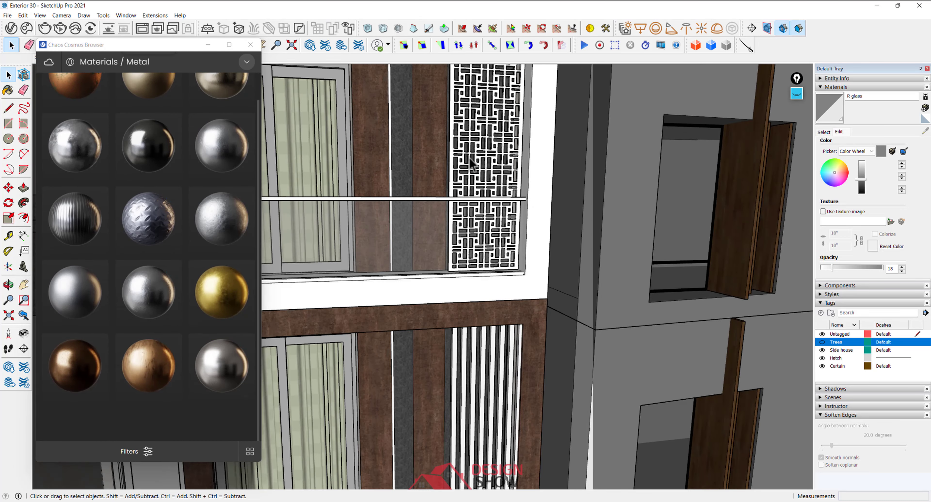
pyautogui.scroll(2, 474, 187)
pyautogui.scroll(2, 452, 231)
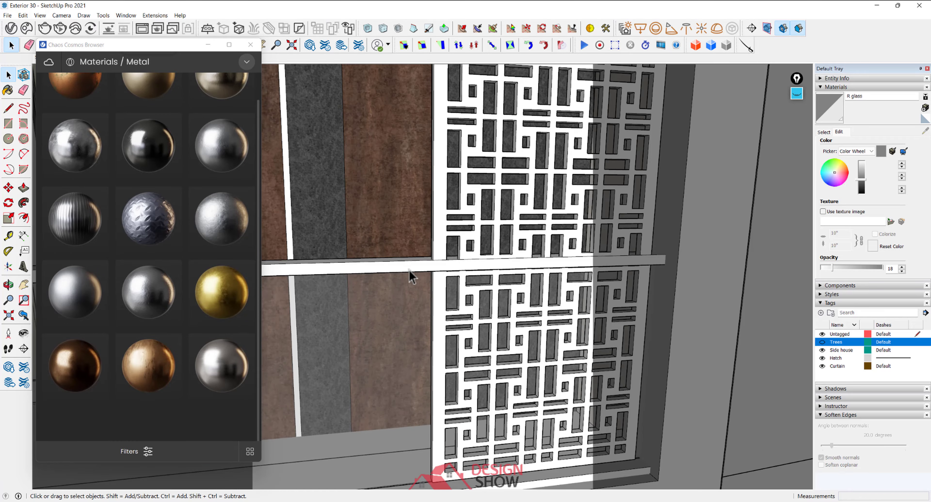
pyautogui.scroll(-1, 411, 276)
pyautogui.moveTo(405, 268)
pyautogui.mouseDown(button='middle')
pyautogui.moveTo(405, 260)
pyautogui.moveTo(630, 315)
pyautogui.mouseUp(button='middle')
pyautogui.scroll(-3, 405, 260)
pyautogui.scroll(-2, 408, 259)
pyautogui.scroll(2, 461, 284)
pyautogui.scroll(2, 399, 276)
pyautogui.scroll(2, 399, 276)
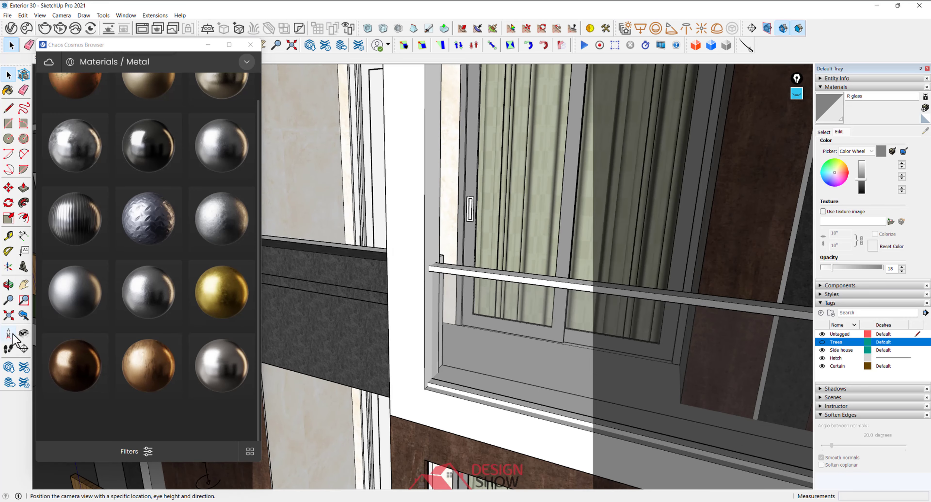
pyautogui.scroll(3, 162, 285)
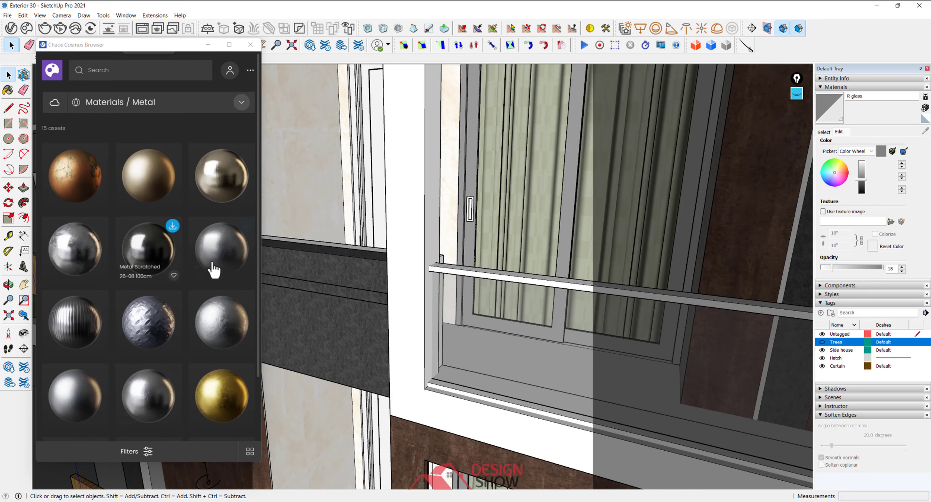
pyautogui.moveTo(219, 248)
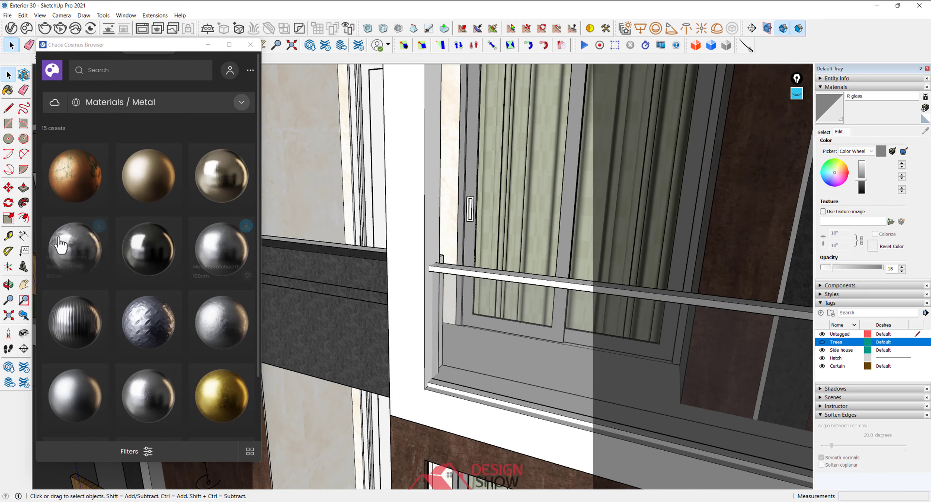
pyautogui.scroll(-2, 144, 191)
pyautogui.scroll(-1, 143, 191)
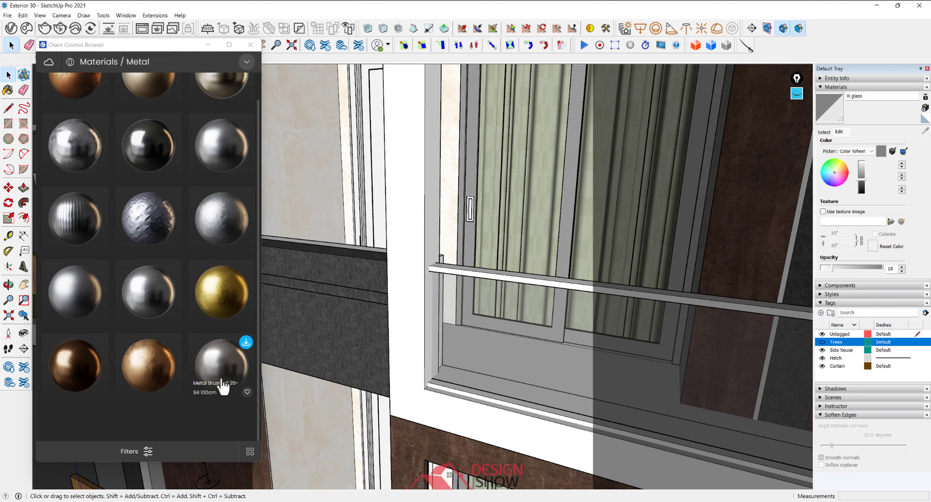
# Rename the Generic#1 V-Ray material to ALM and expand its Diffuse settings and preview.
pyautogui.click(14, 29)
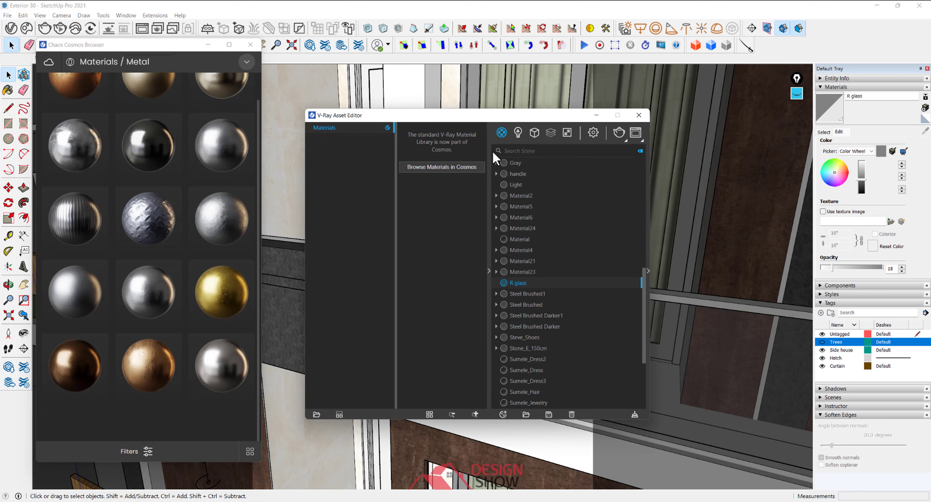
pyautogui.scroll(5, 521, 163)
pyautogui.click(542, 285)
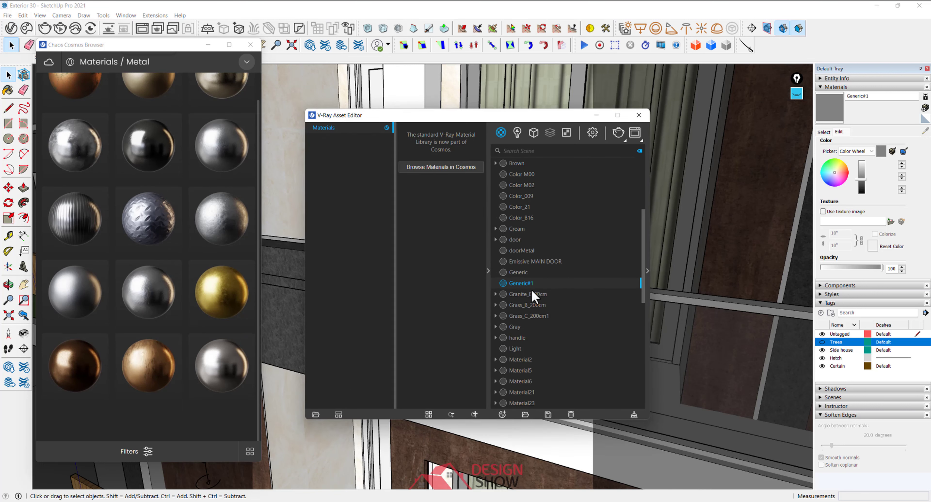
pyautogui.click(532, 288)
pyautogui.write('ALM')
pyautogui.press('Return')
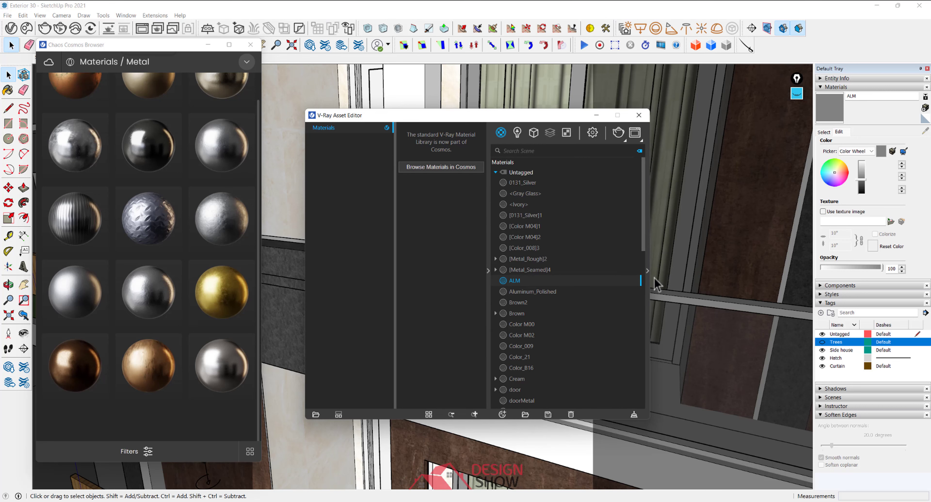
pyautogui.click(647, 270)
pyautogui.click(488, 271)
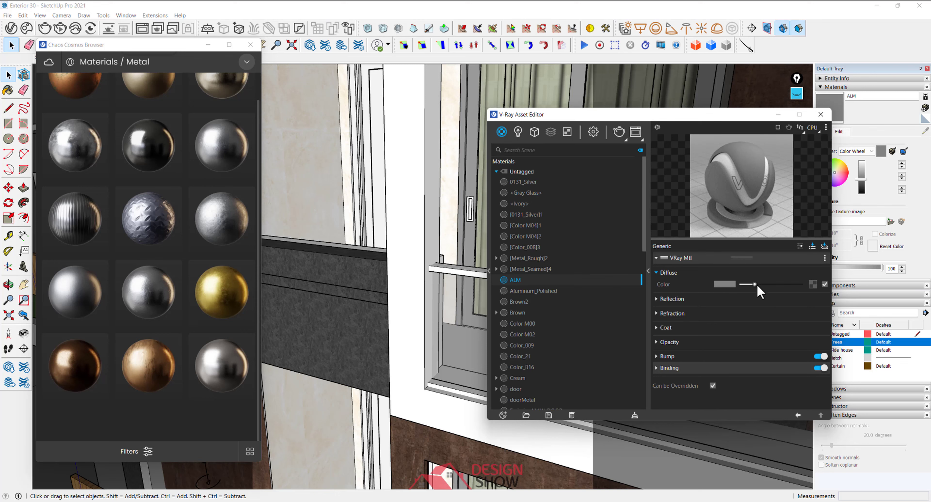
# Give ALM a fully white reflection colour and turn Fresnel off.
pyautogui.click(718, 299)
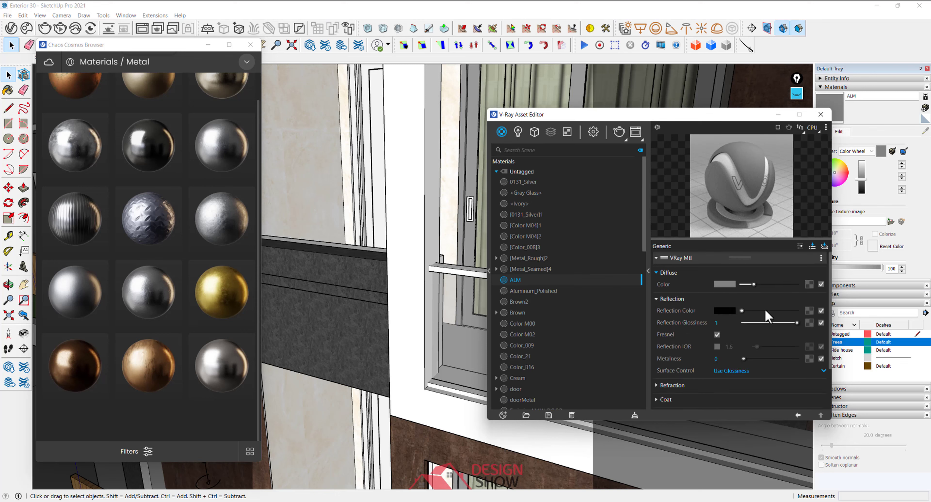
pyautogui.moveTo(741, 311); pyautogui.dragTo(799, 310)
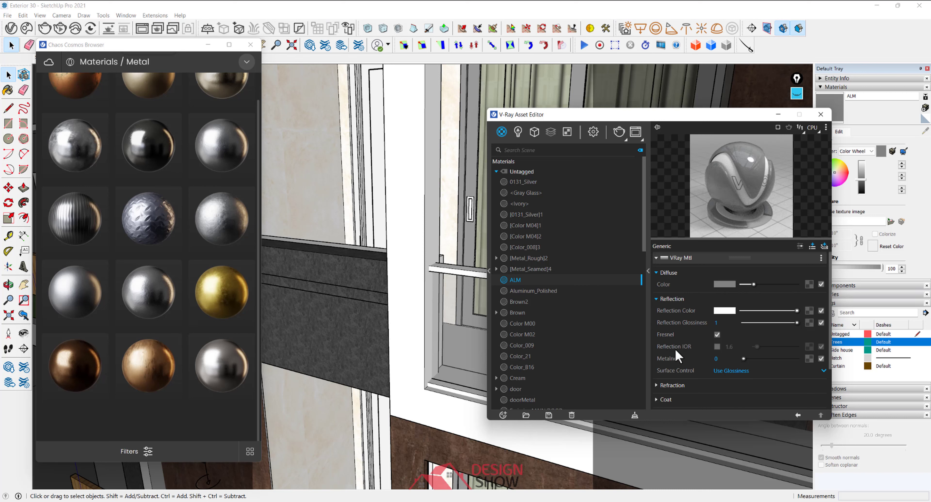
pyautogui.click(717, 347)
pyautogui.click(733, 346)
pyautogui.click(717, 335)
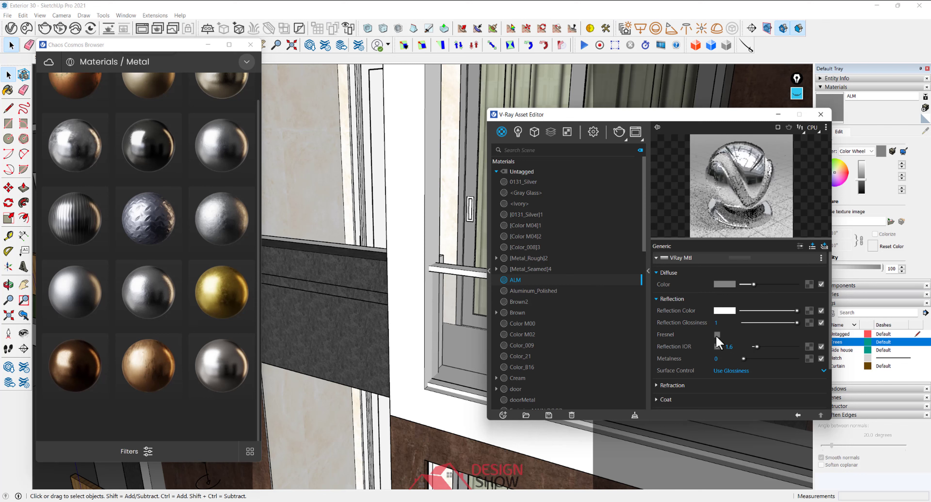
# Set ALM's reflection glossiness to about 0.8 and close the editor.
pyautogui.moveTo(748, 238); pyautogui.dragTo(749, 281)
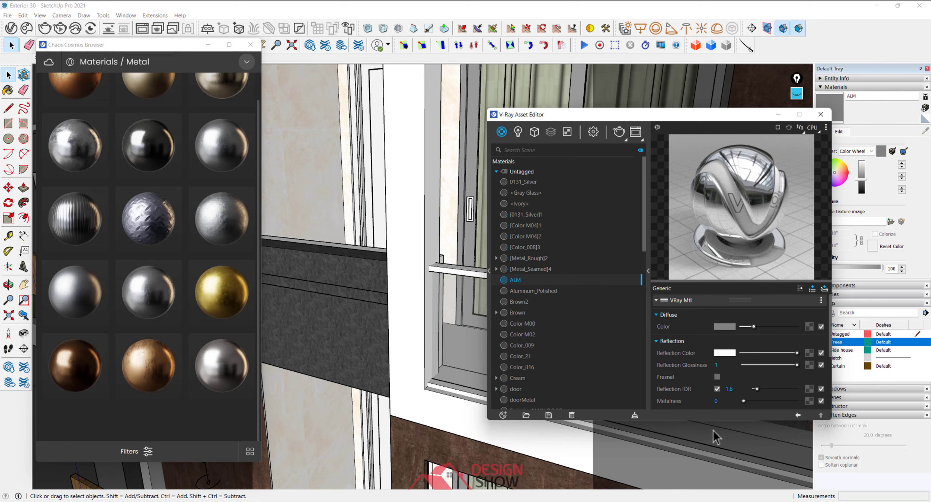
pyautogui.click(717, 389)
pyautogui.moveTo(781, 366); pyautogui.dragTo(786, 365)
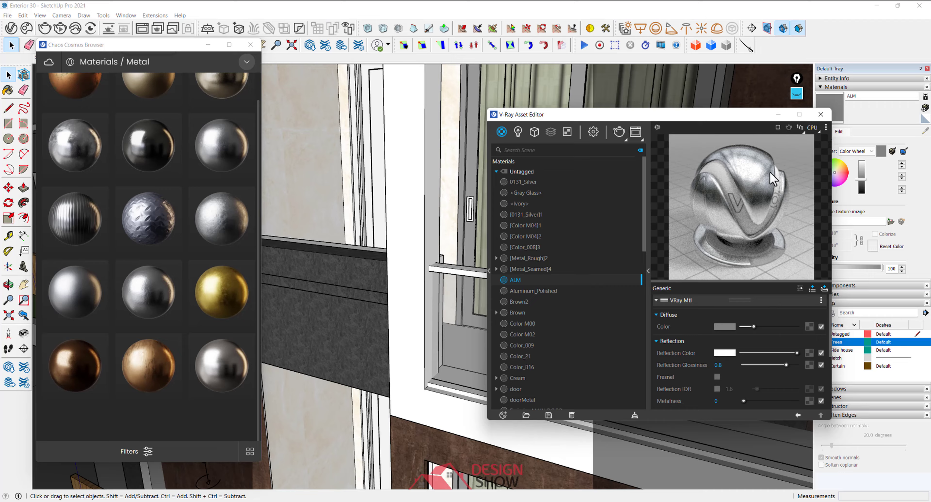
pyautogui.click(820, 115)
pyautogui.moveTo(445, 236)
pyautogui.mouseDown(button='middle')
pyautogui.moveTo(525, 174)
pyautogui.moveTo(501, 107)
pyautogui.mouseUp(button='middle')
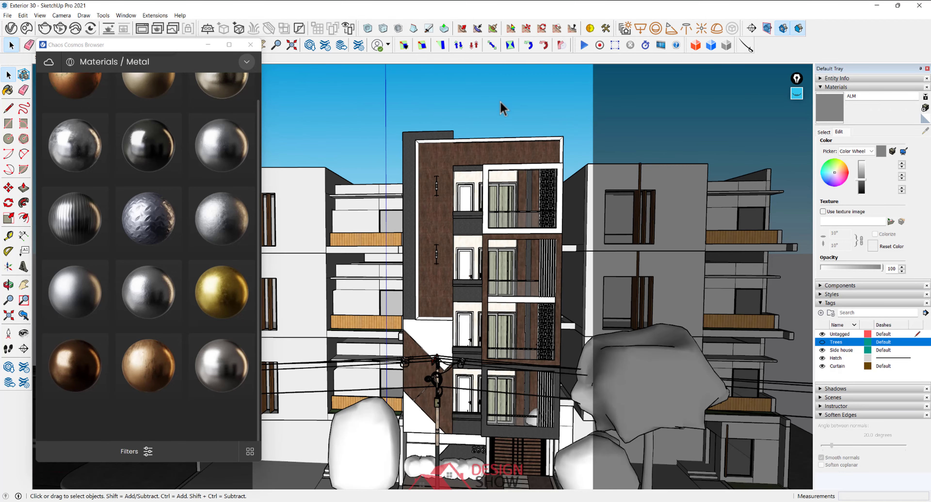
# Close Cosmos and review the V-Ray lights (Sphere Light, SunLight, Wall mount) and geometry lists.
pyautogui.click(251, 44)
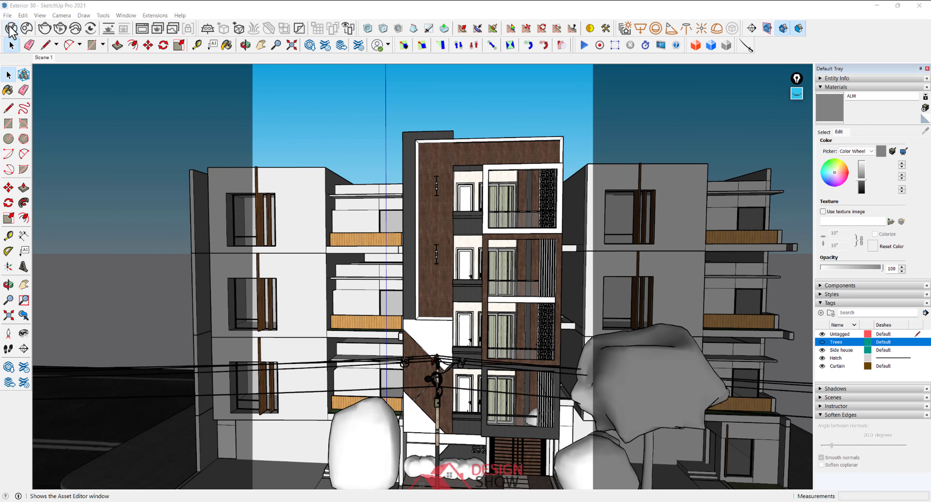
pyautogui.click(11, 28)
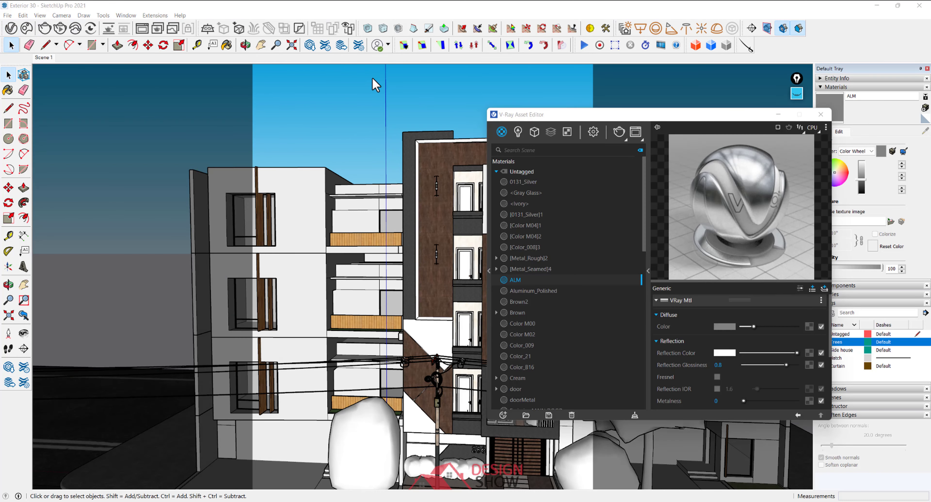
pyautogui.click(523, 136)
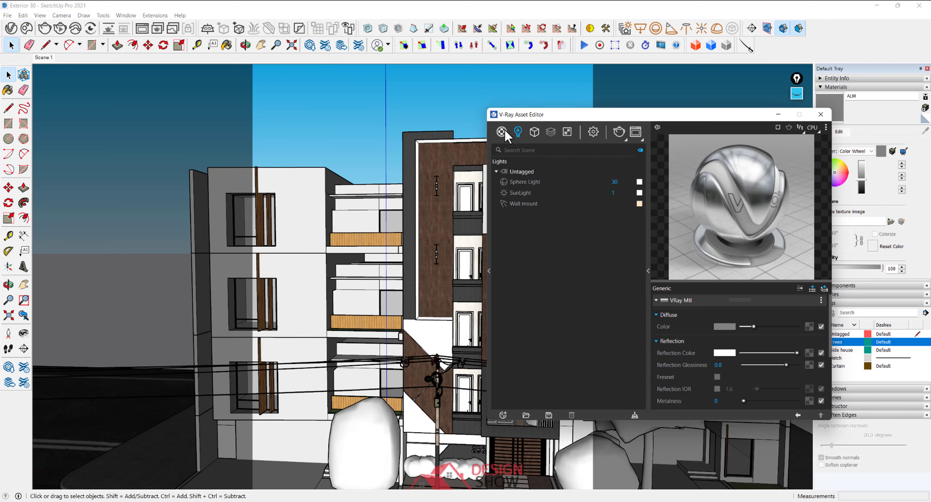
pyautogui.click(535, 137)
pyautogui.click(516, 136)
pyautogui.click(821, 114)
pyautogui.scroll(-2, 516, 337)
pyautogui.moveTo(510, 342); pyautogui.dragTo(624, 361, button='middle')
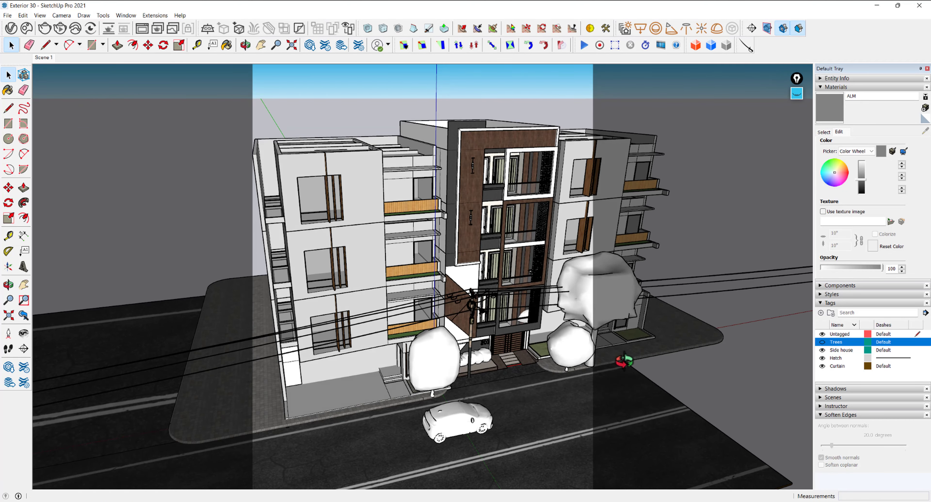
pyautogui.scroll(2, 523, 274)
pyautogui.scroll(2, 523, 274)
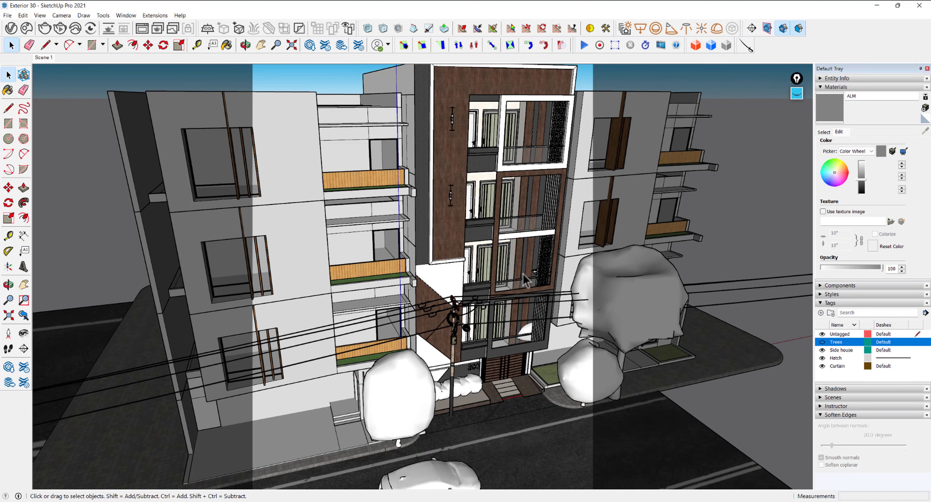